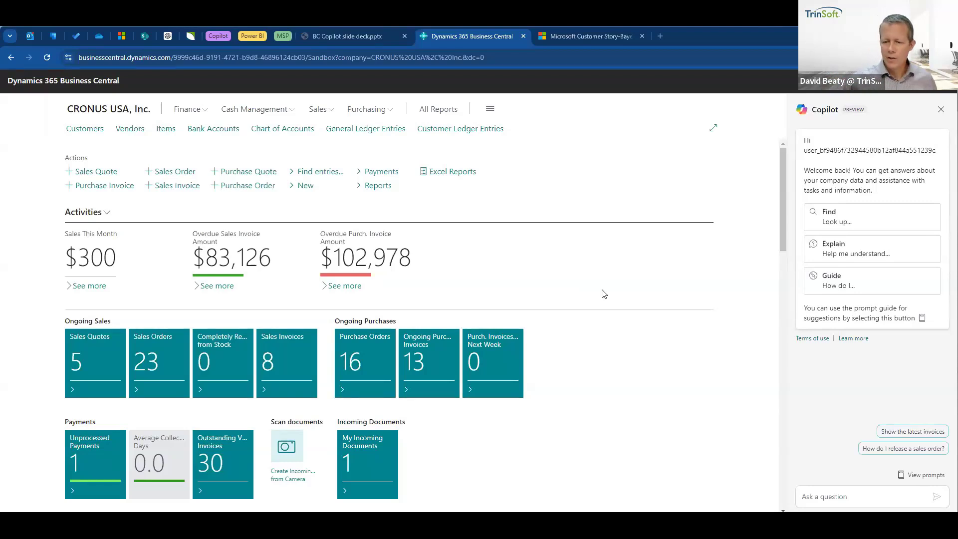
Ask Copilot "how do create a sales invoice?"
click(827, 496)
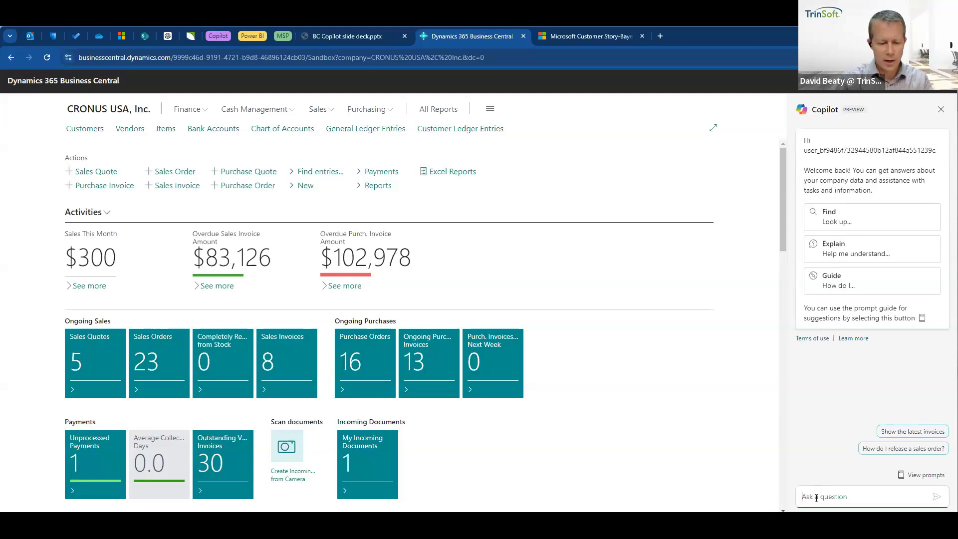
text(how do create)
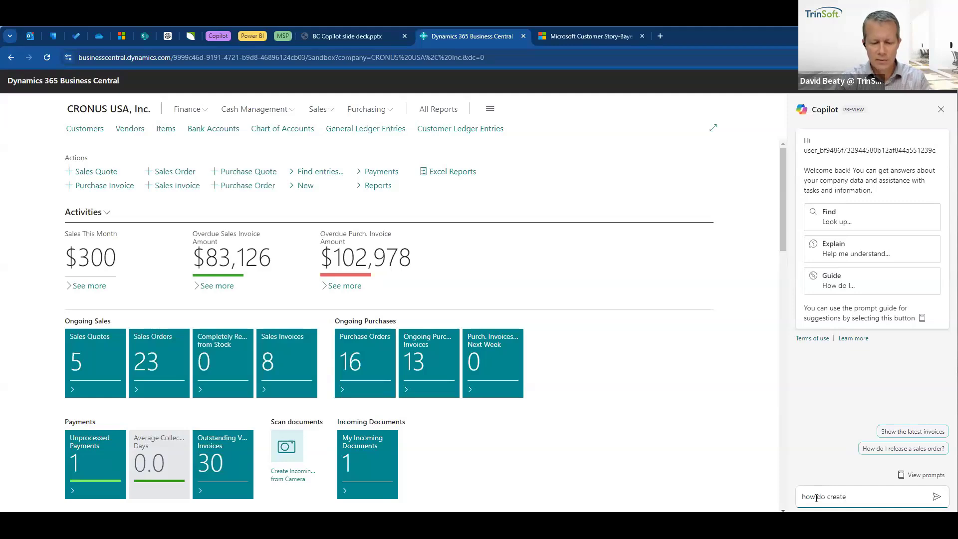
text( a sales)
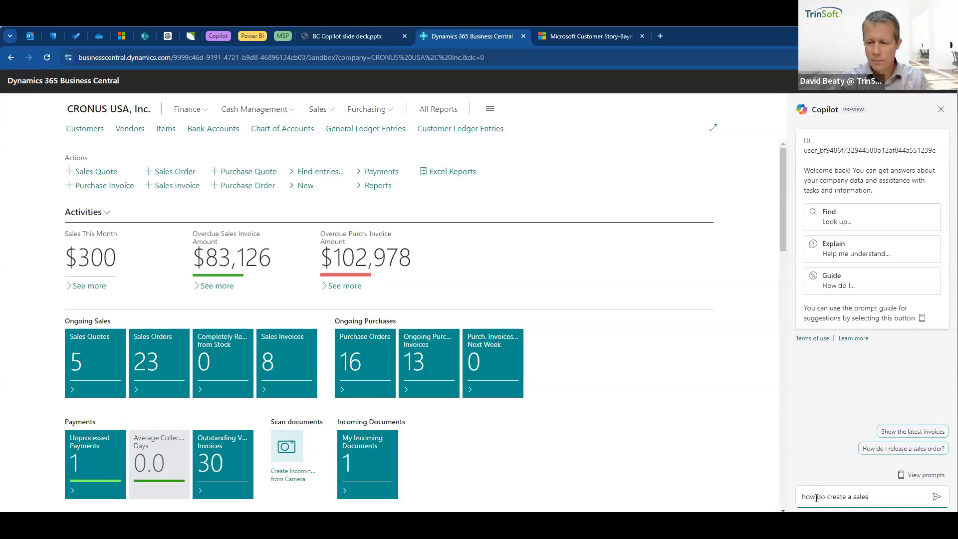
text( invoice?)
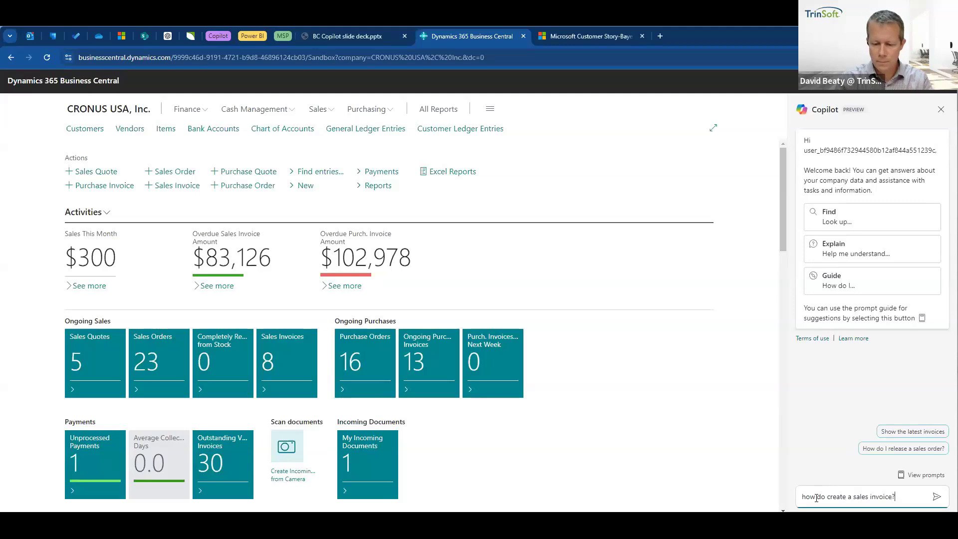
key(Return)
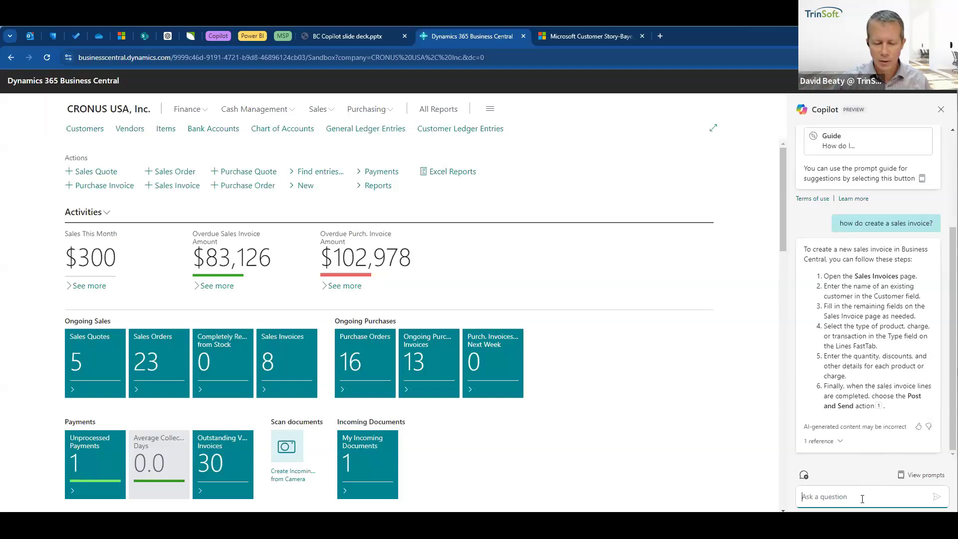
Ask Copilot to "show me overdue sales invoices"
text(show )
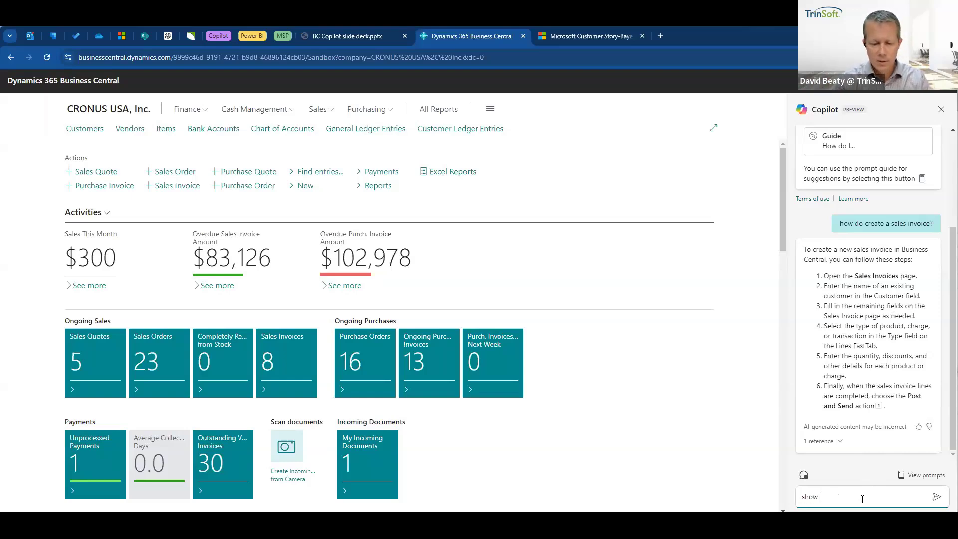
text(me ov)
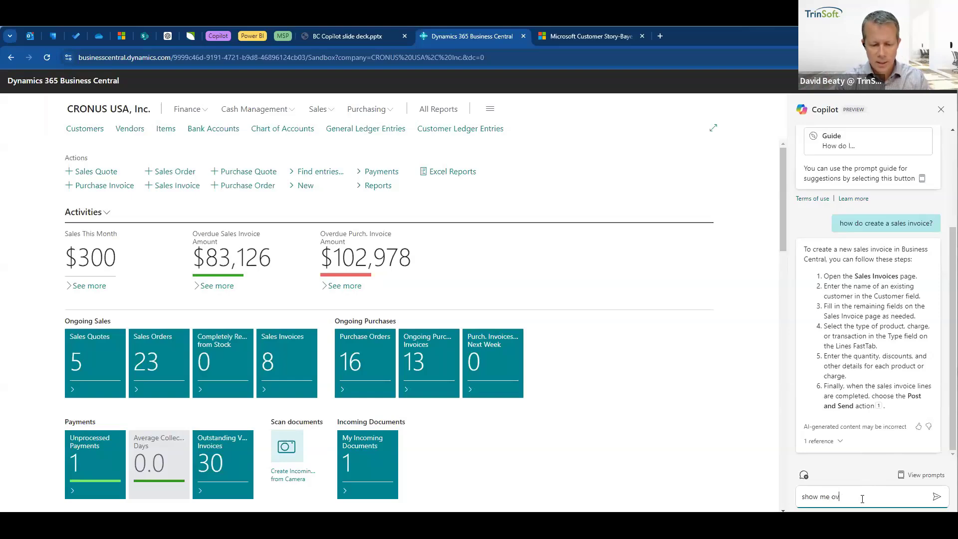
text(erdue)
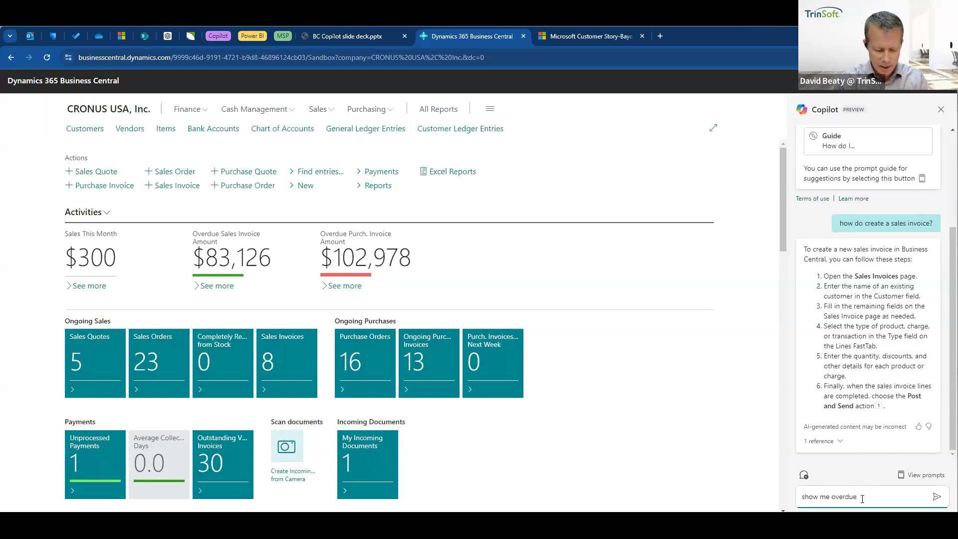
text( sales invoices)
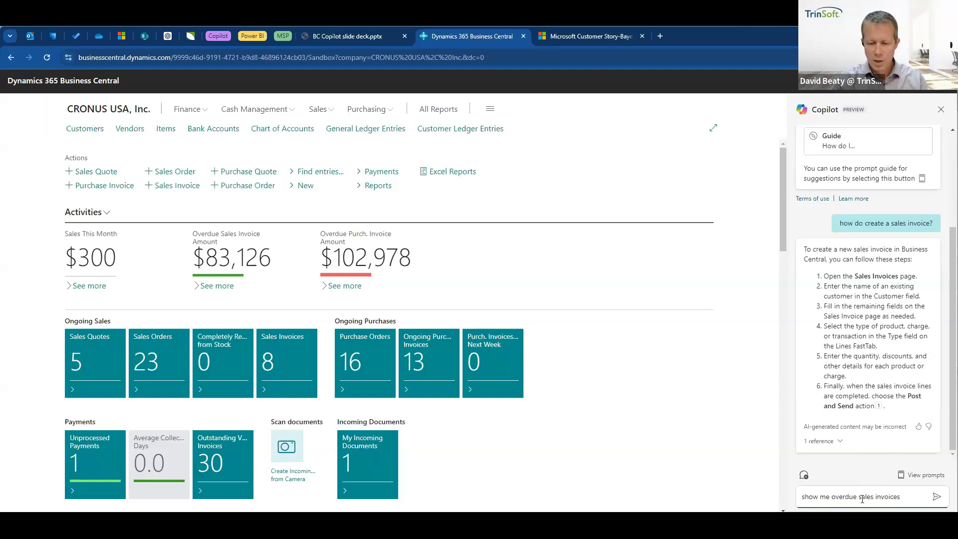
key(Return)
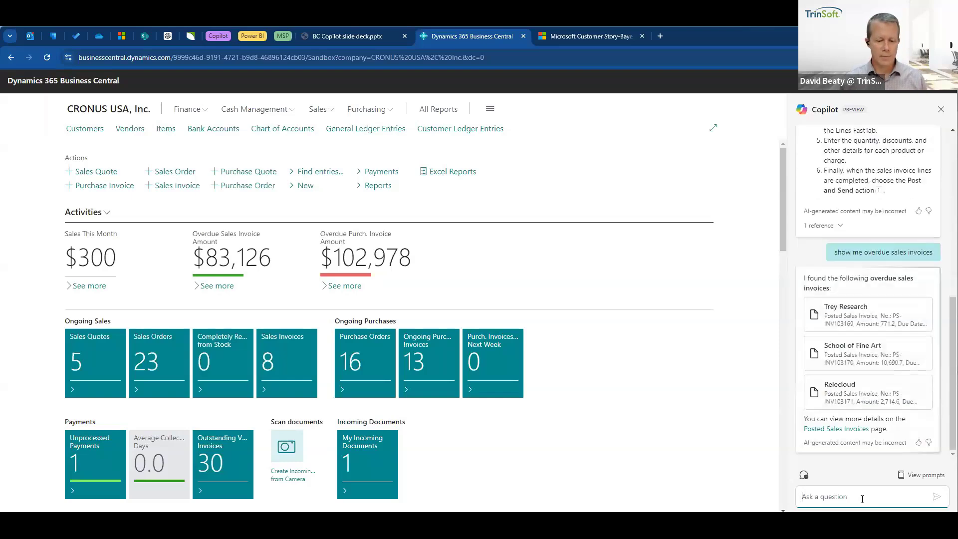
View the overdue posted sales invoice for Trey Research from Copilot's answer and return to the home page
click(863, 497)
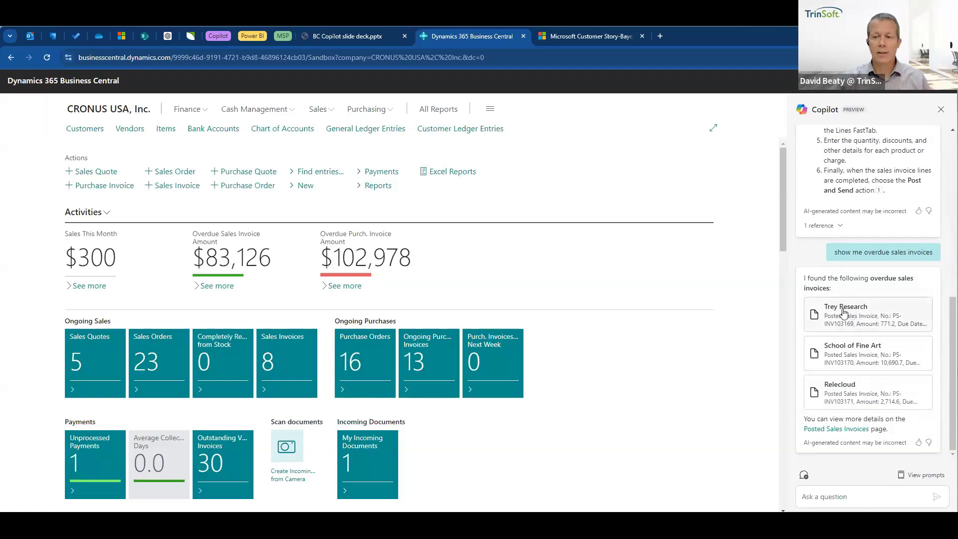
click(851, 325)
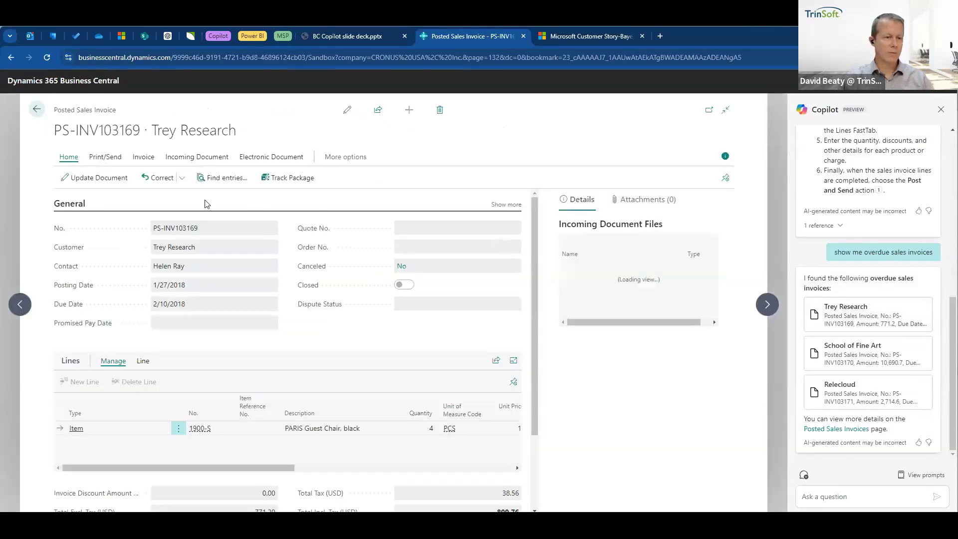
click(36, 111)
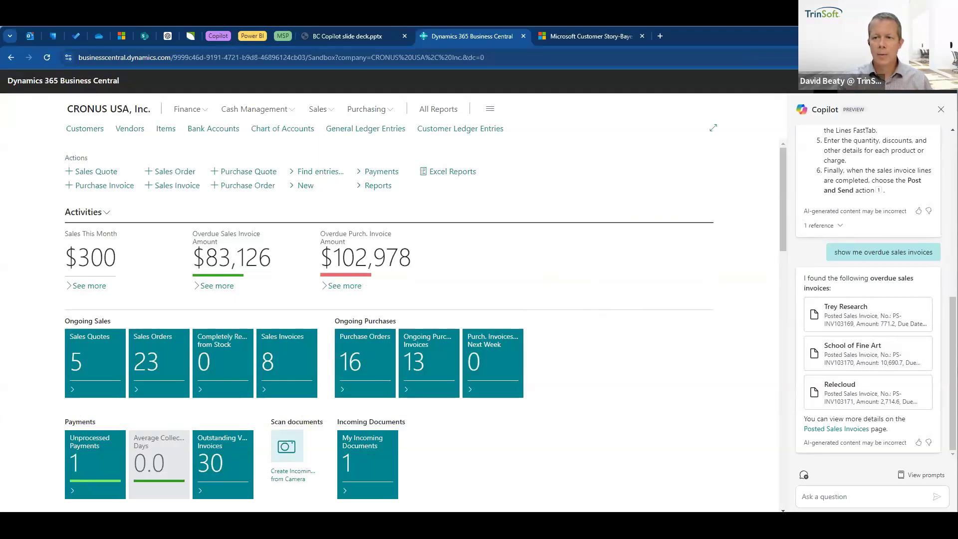
Ask Copilot "how many chairs do we have in stock?"
click(857, 496)
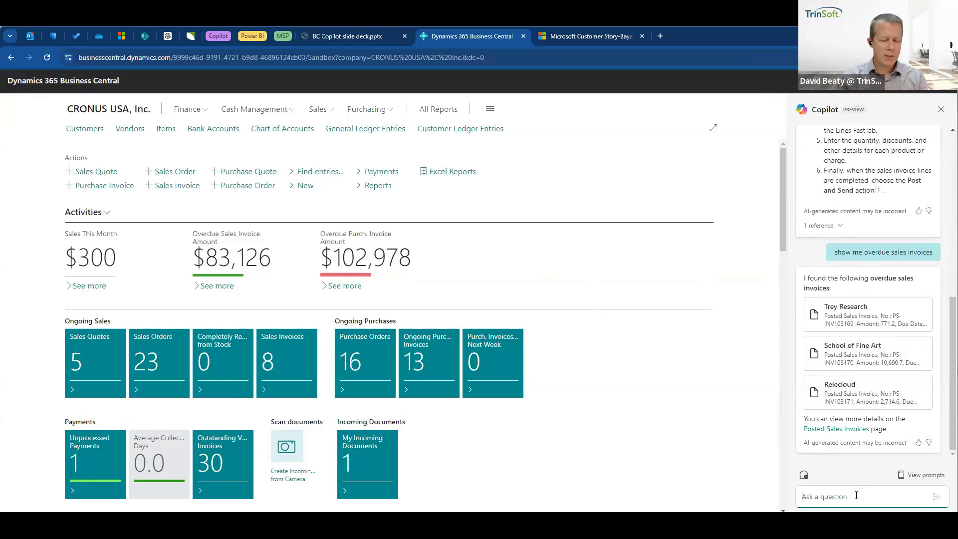
text(how ma)
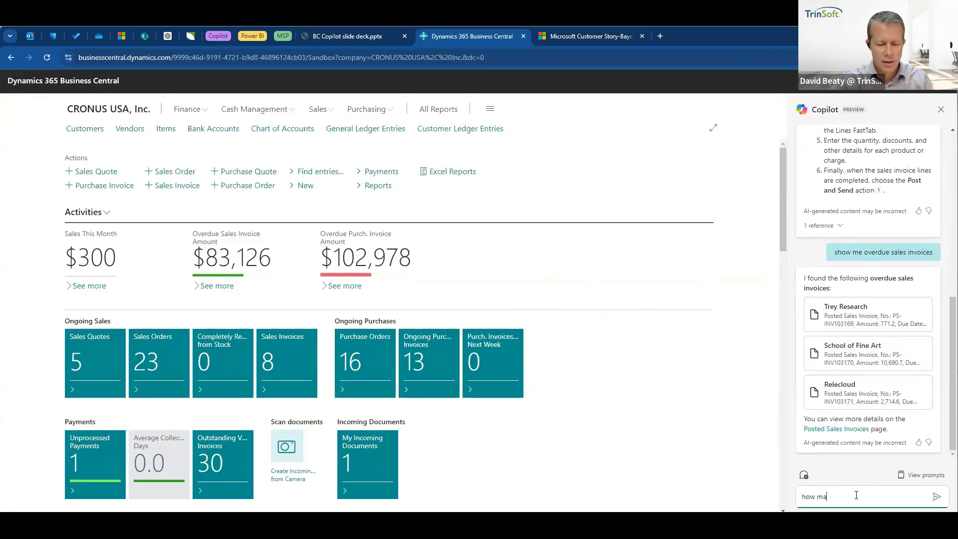
text(ny chairs do we have in)
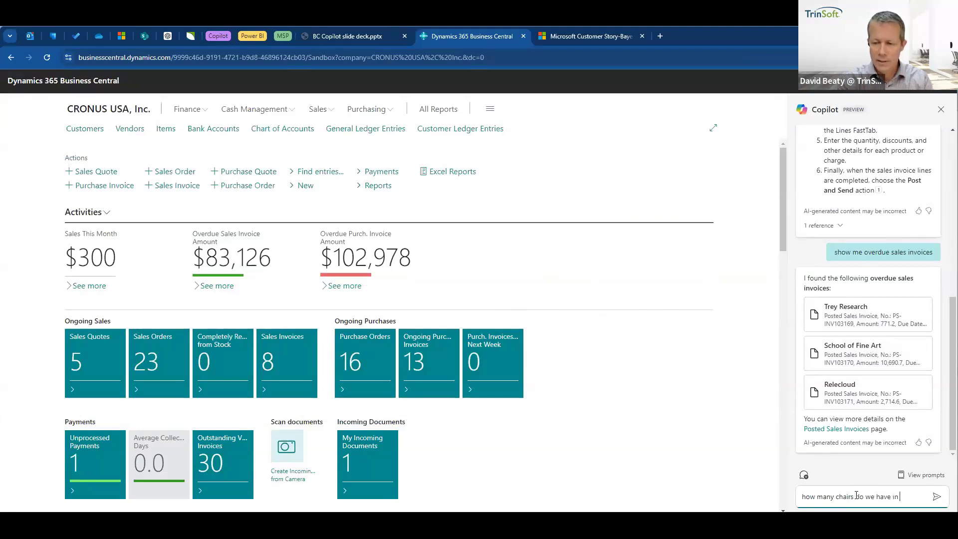
text( stock?)
key(Return)
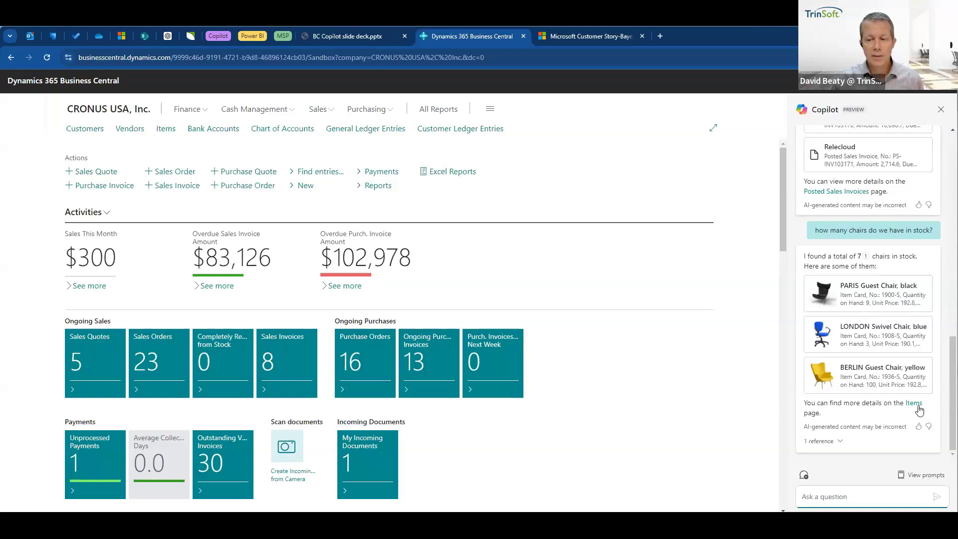
Open the item card for the yellow BERLIN Guest Chair from Copilot's answer and draft its marketing text with Copilot
click(860, 374)
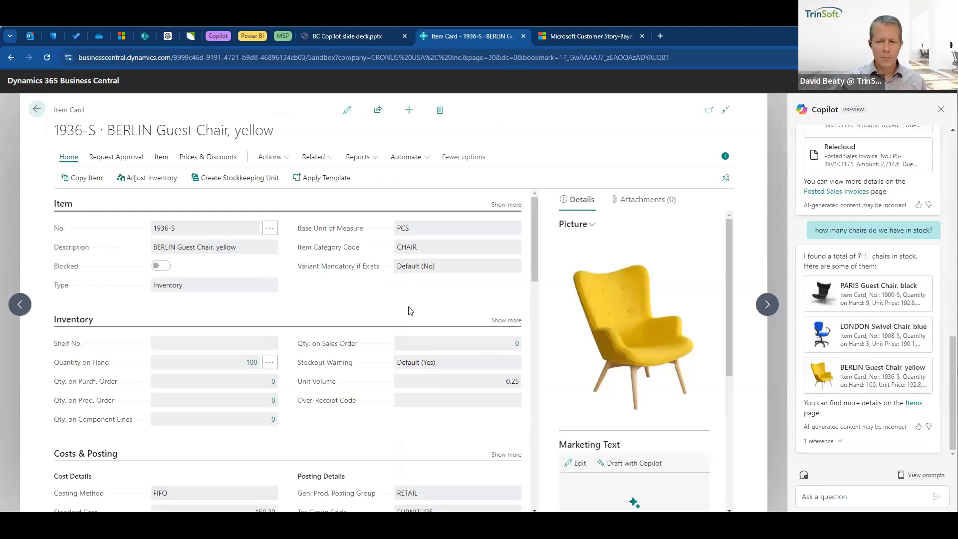
scroll(409, 310, down, 2)
scroll(582, 316, down, 1)
scroll(582, 316, down, 2)
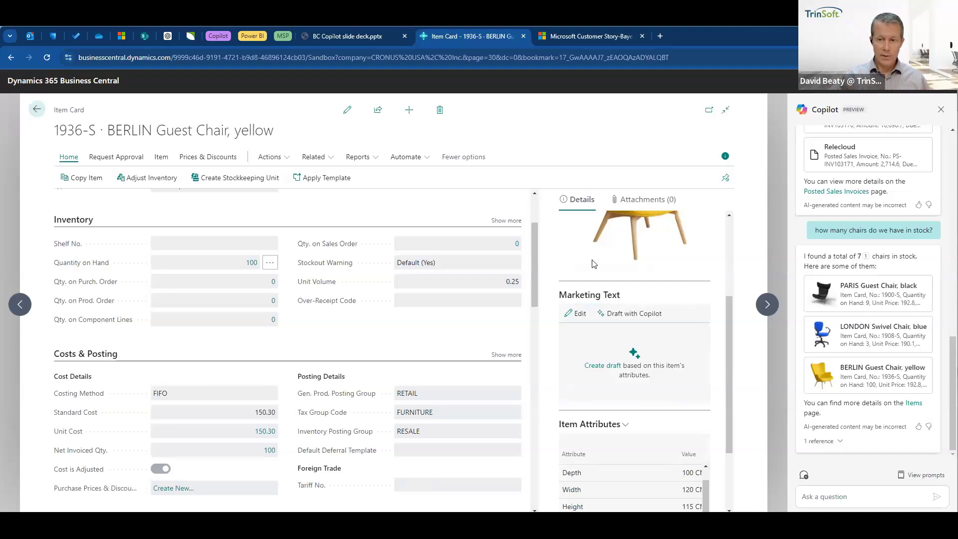
click(636, 319)
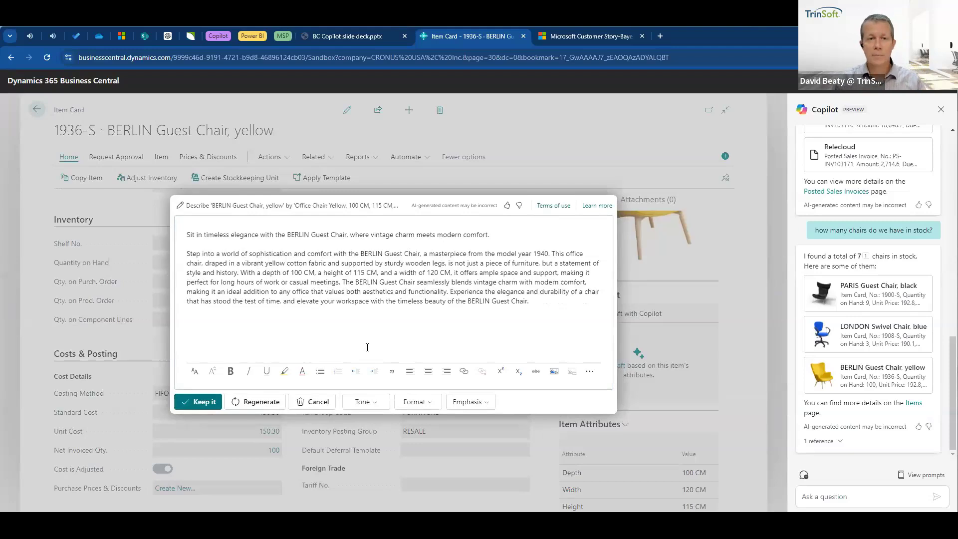
Regenerate the chair's marketing text in the Tagline format and again in the Tagline + Paragraph format
click(373, 403)
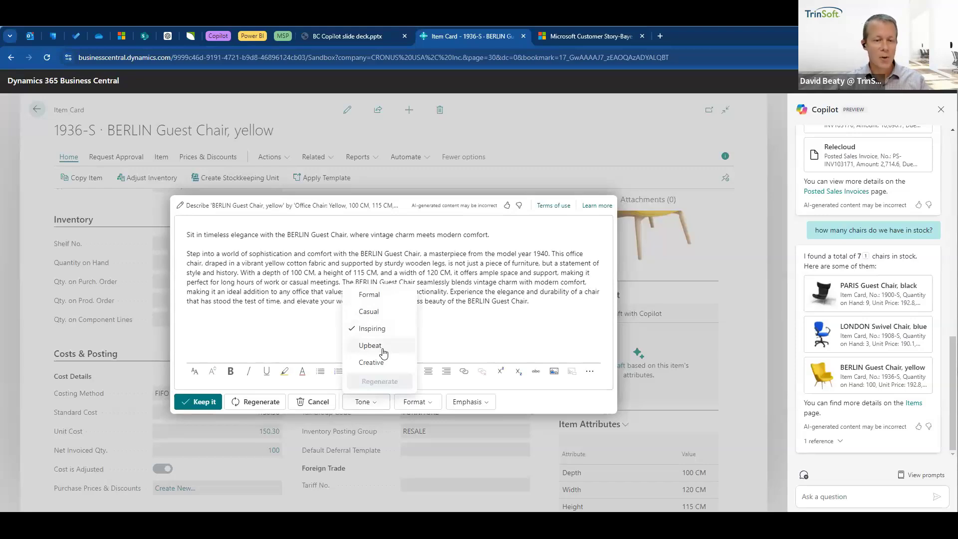
click(421, 407)
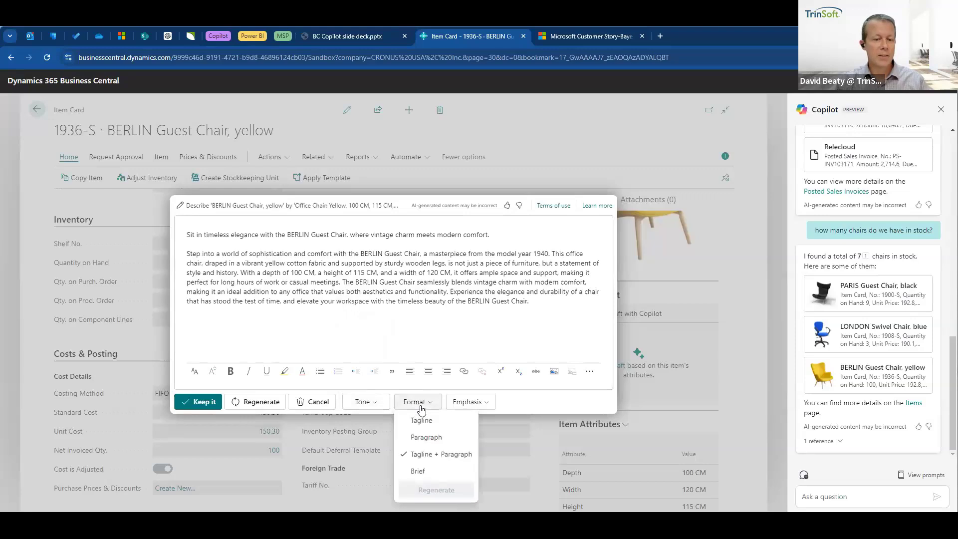
click(422, 420)
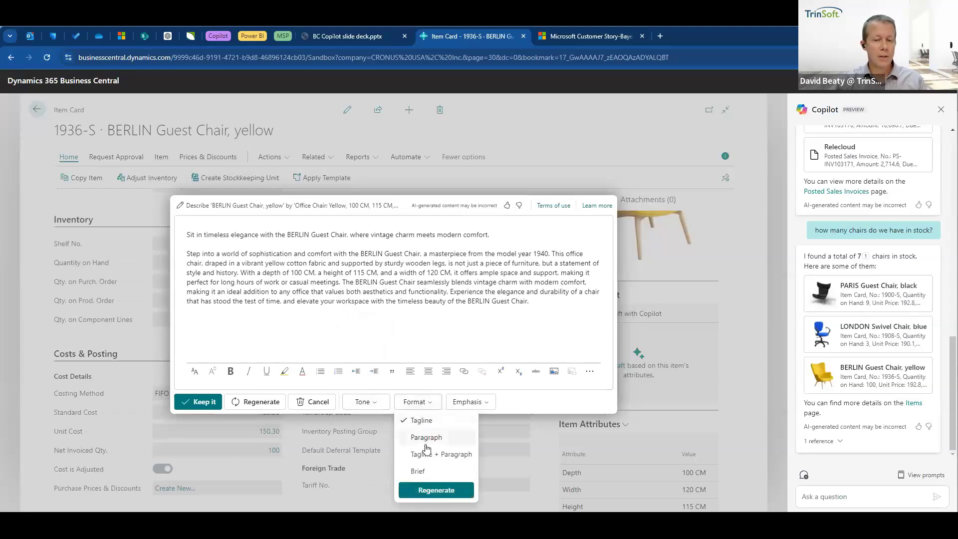
click(431, 490)
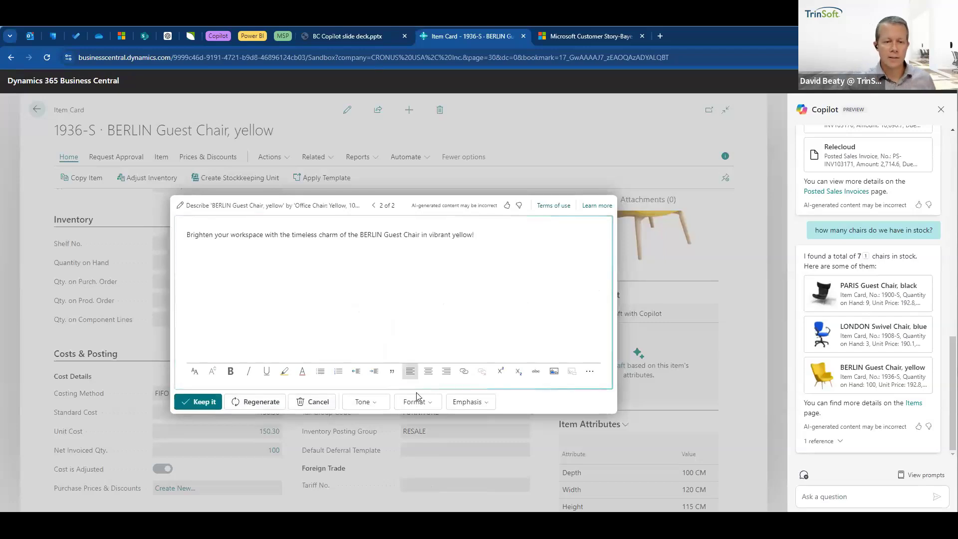
click(418, 406)
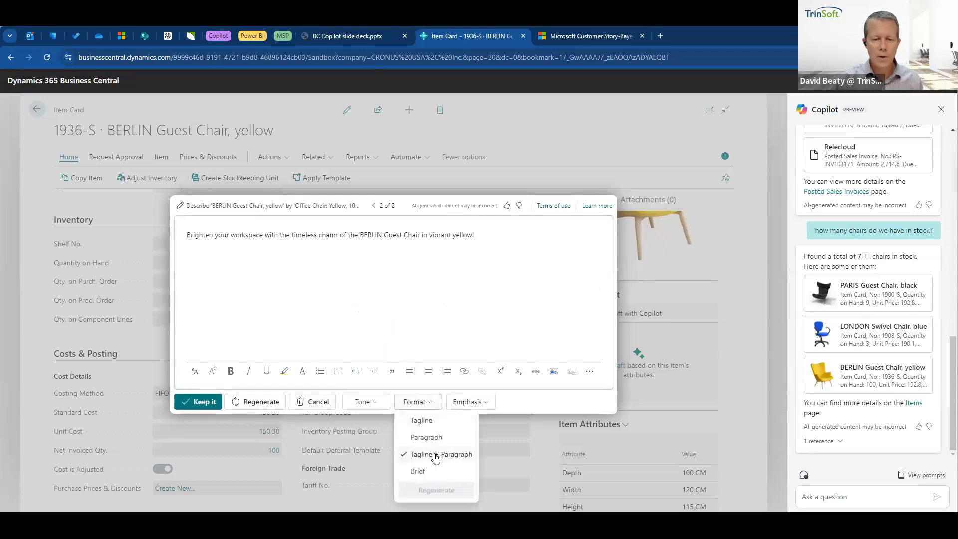
click(436, 490)
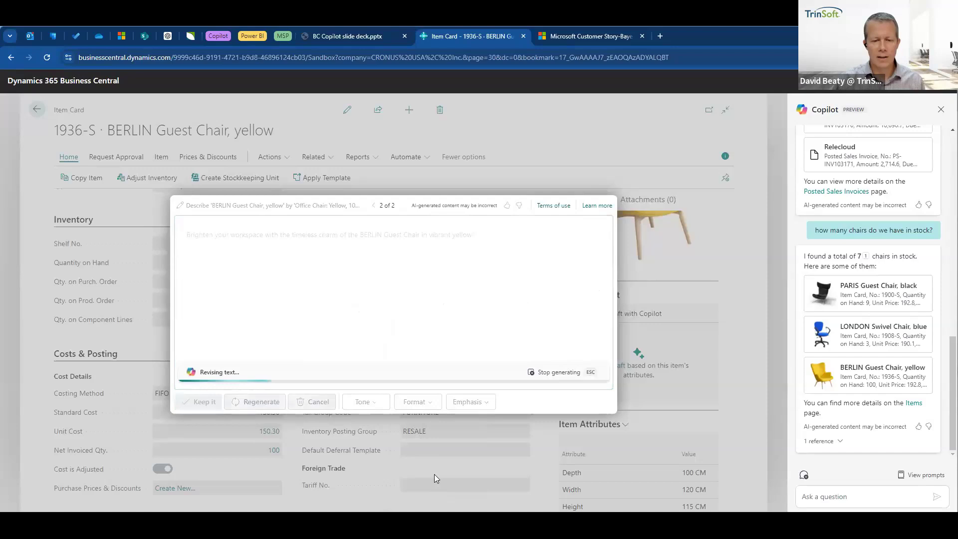
Regenerate the marketing text in the Brief format with the Elegance emphasis and keep the result
click(419, 403)
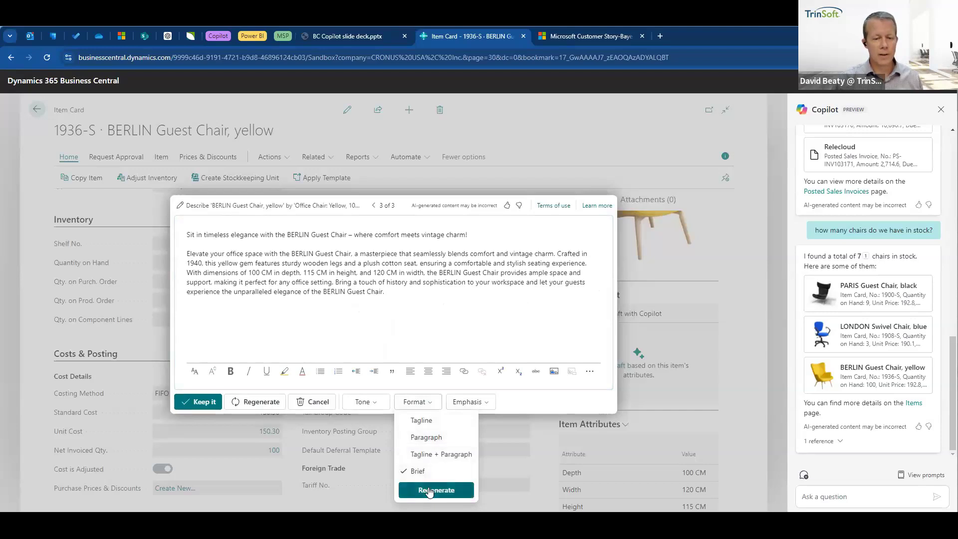
click(437, 491)
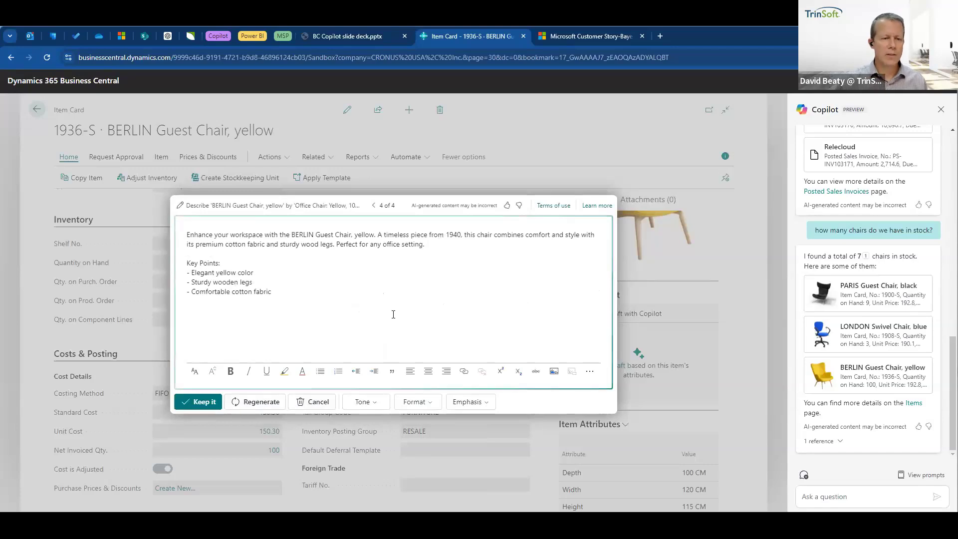
click(464, 403)
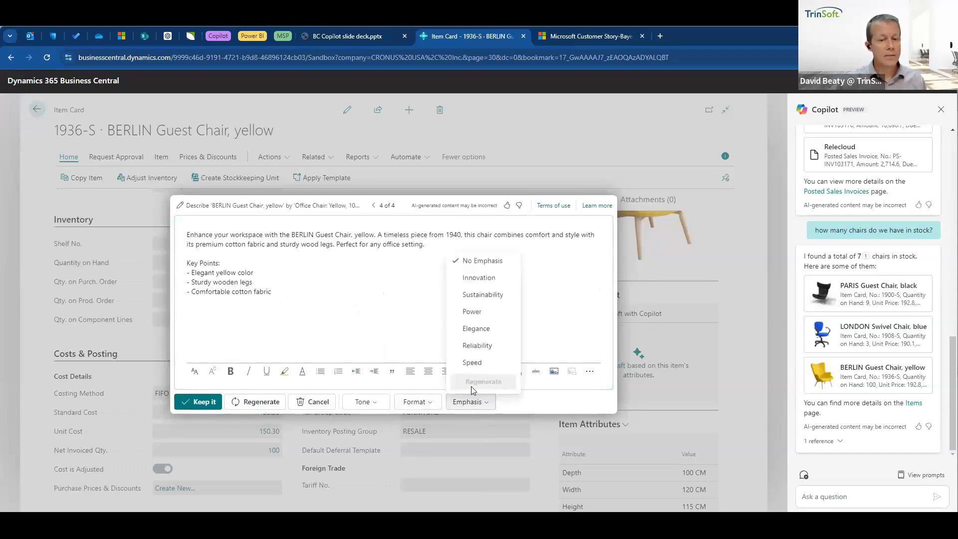
click(489, 332)
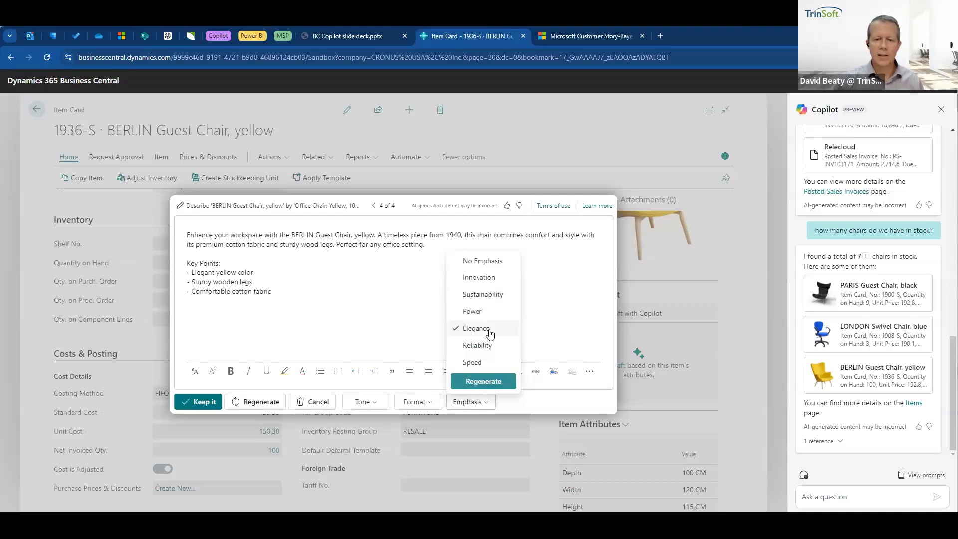
click(483, 382)
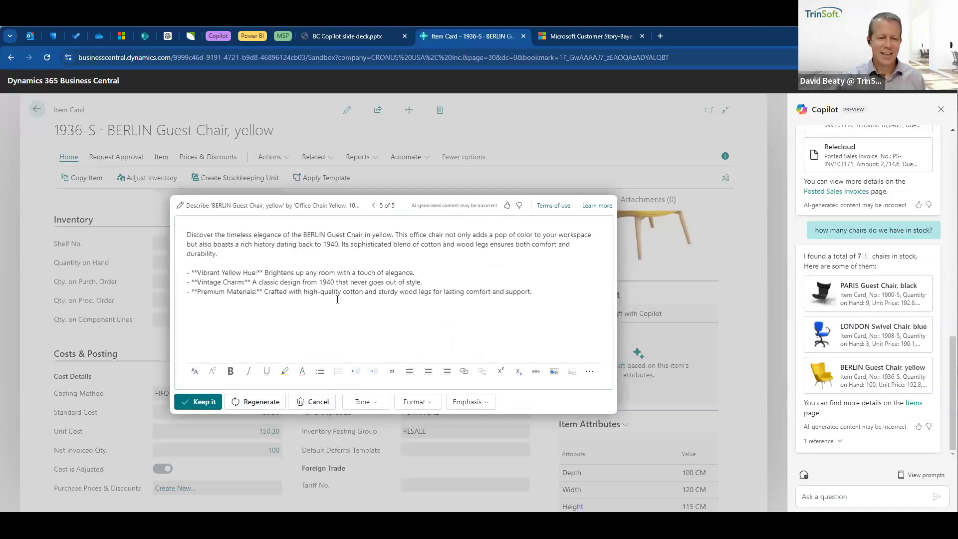
click(204, 403)
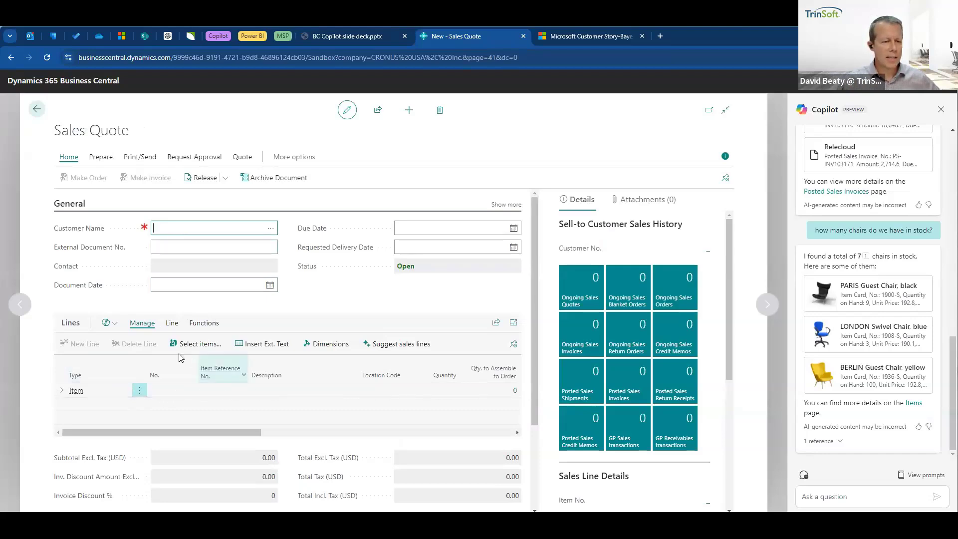
Examine the Copilot actions offered for the lines of the new sales quote
click(104, 329)
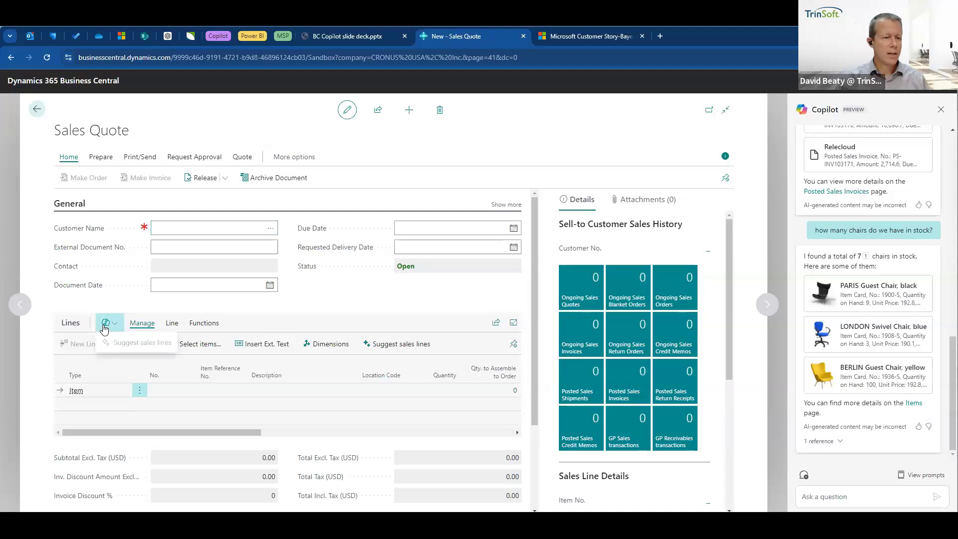
click(114, 326)
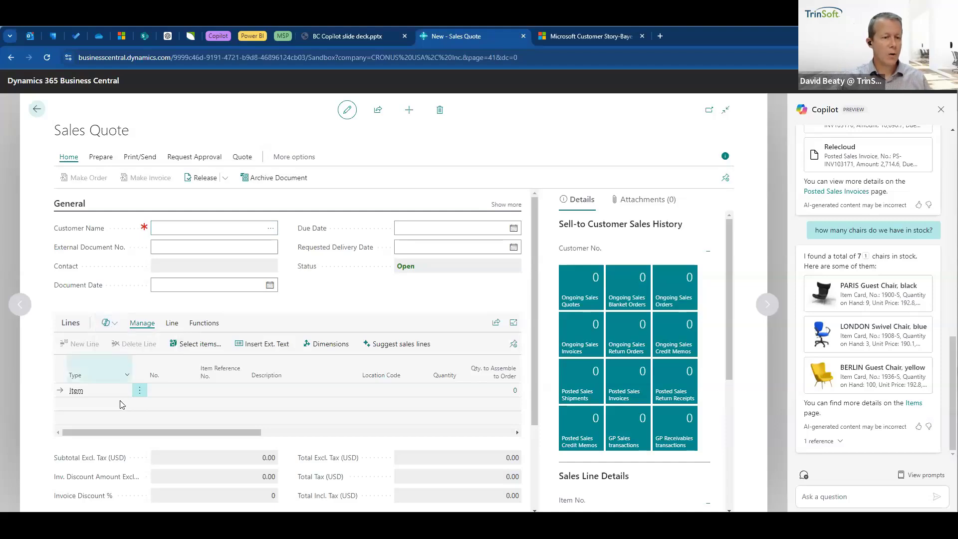
click(107, 323)
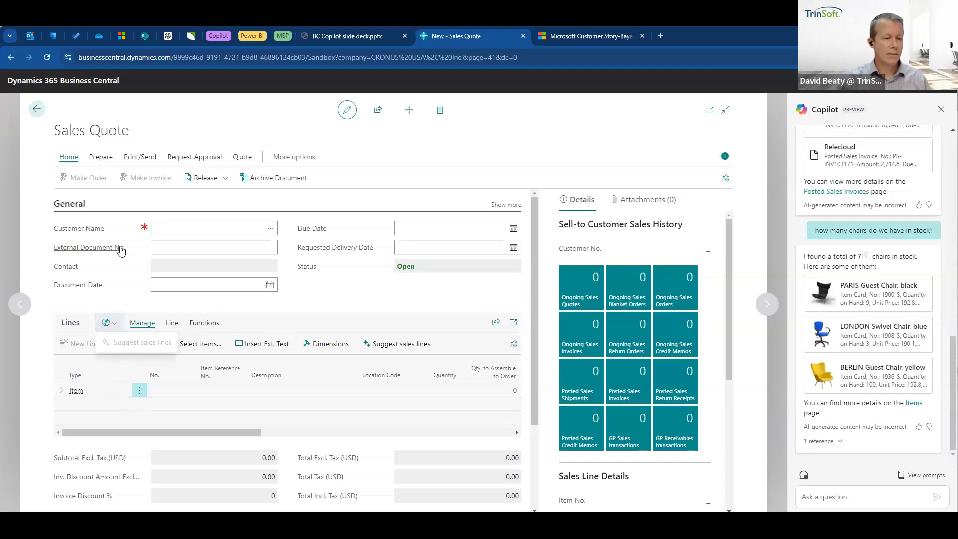
Leave the empty sales quote and open the existing Adatum Corporation quote with the due date 7/30/2023
click(240, 276)
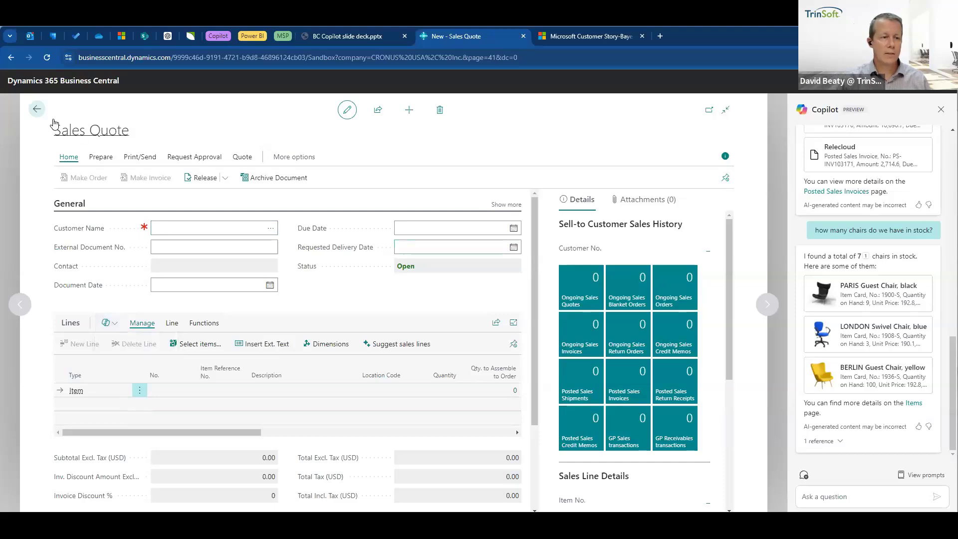
click(37, 109)
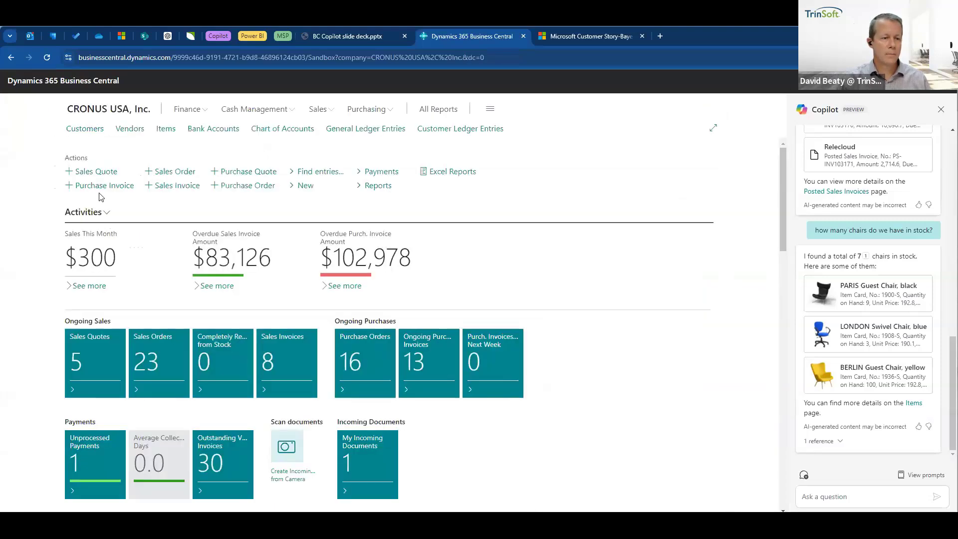
click(318, 110)
click(143, 132)
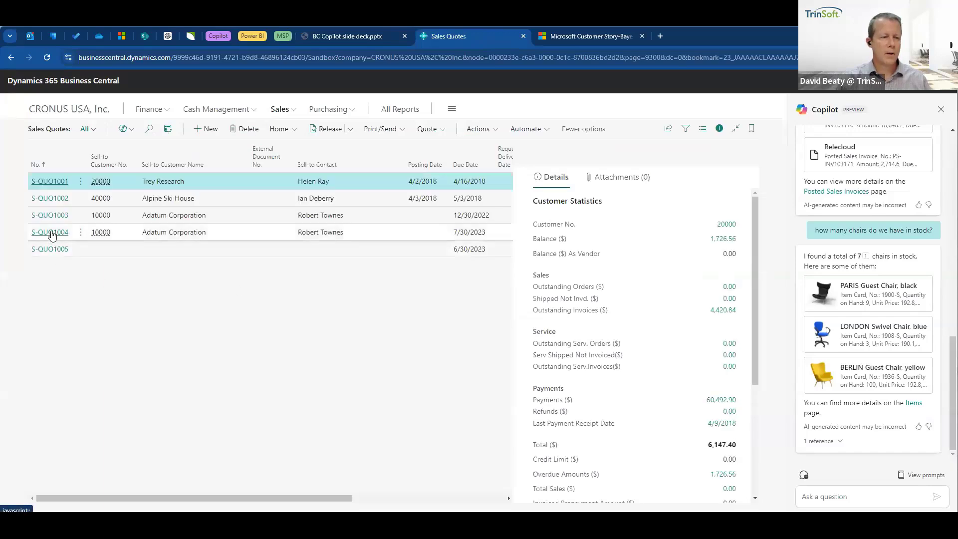
click(62, 233)
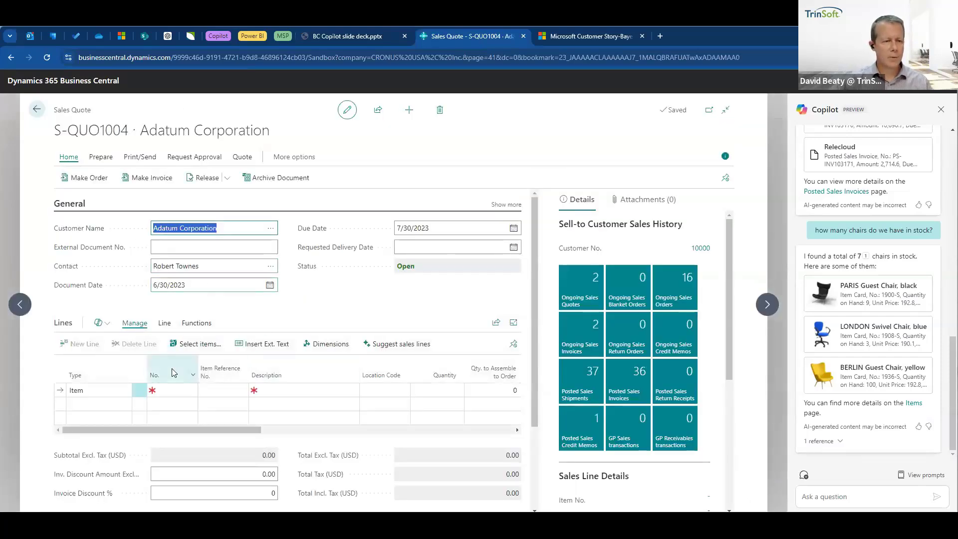
Generate Copilot sales line suggestions for the quote with the prompt "add 2 Berlin chairs and 4 athens desks"
click(104, 328)
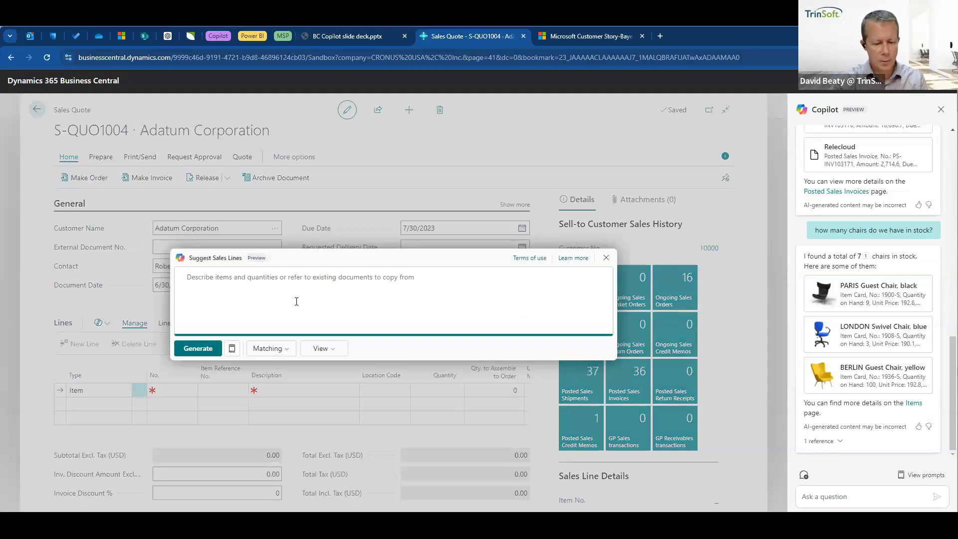
text(add 2 B)
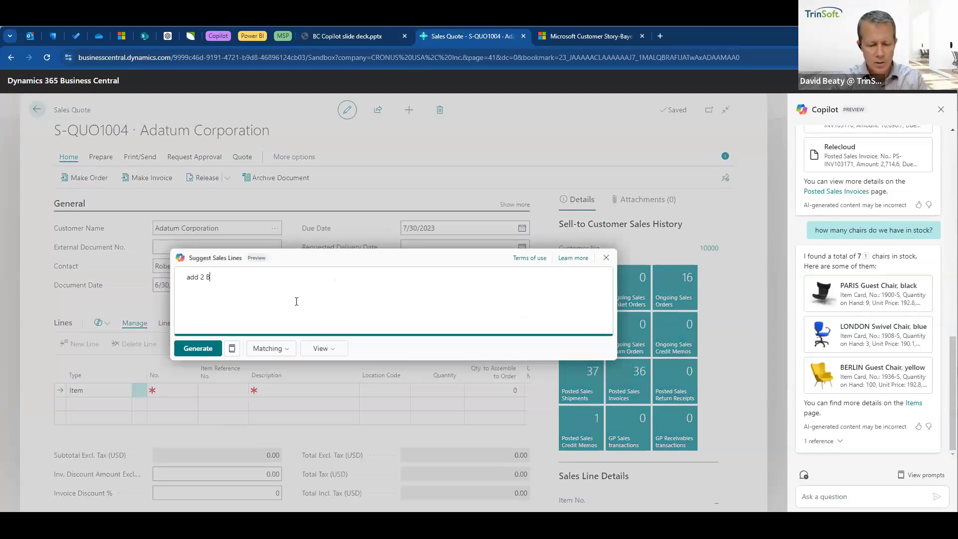
text(ermlin chairs and)
text( 4 athens)
text( c)
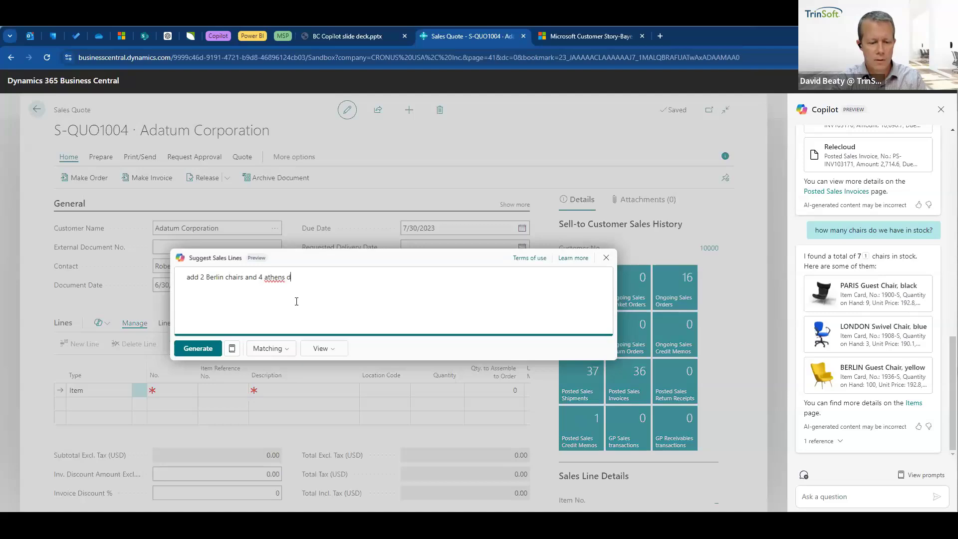
text(esks)
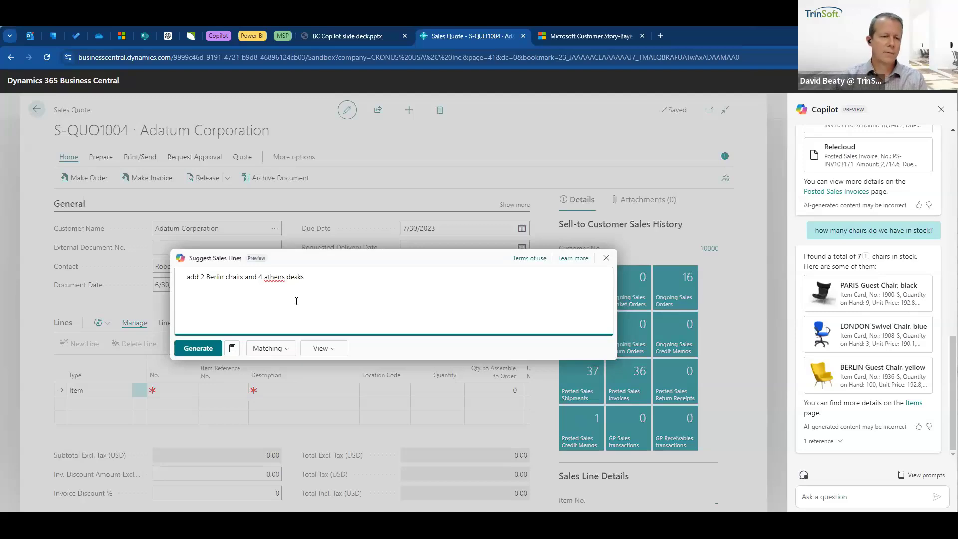
click(199, 349)
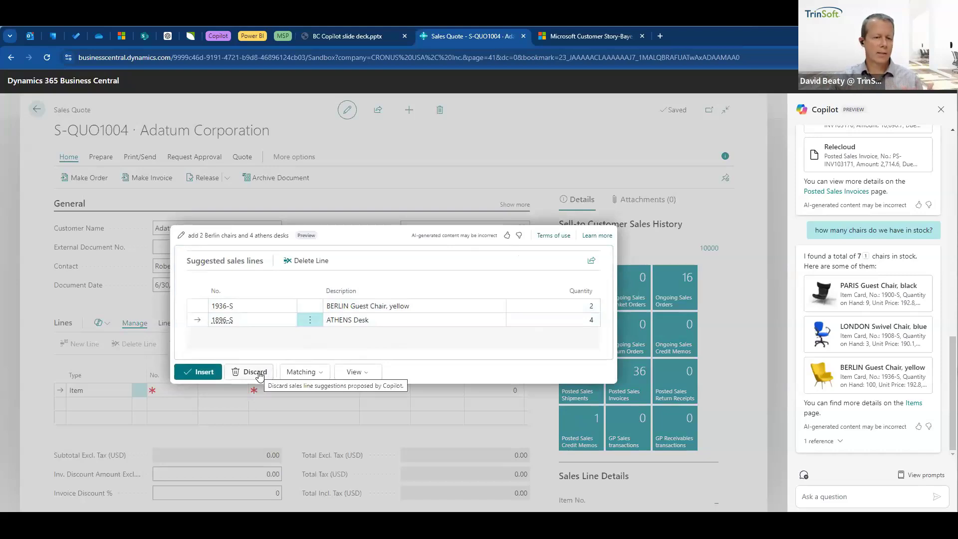
Insert the suggested chair and desk lines into the sales quote and acknowledge the shipment date notices
click(199, 374)
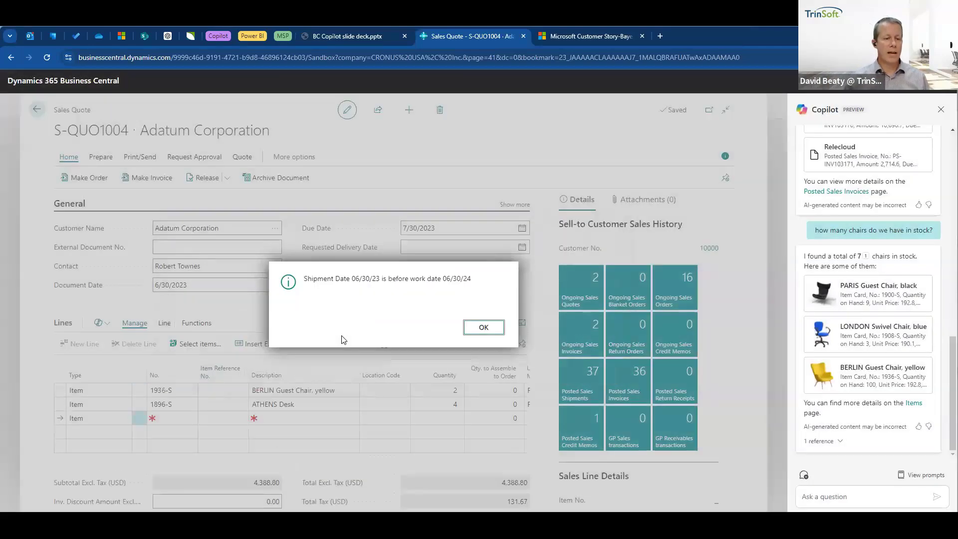
click(477, 330)
click(480, 326)
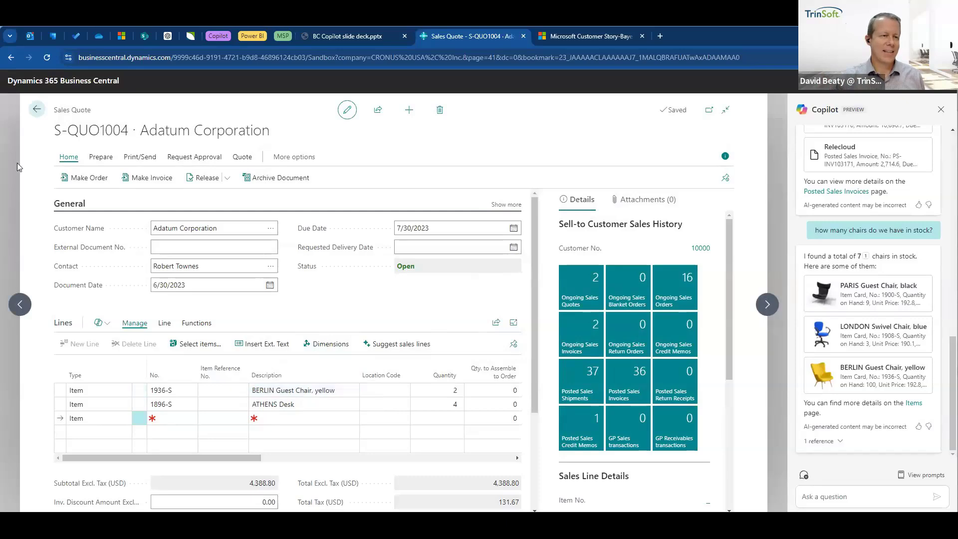
Leave the sales quote and close the Copilot chat pane to get back to the home page
click(38, 110)
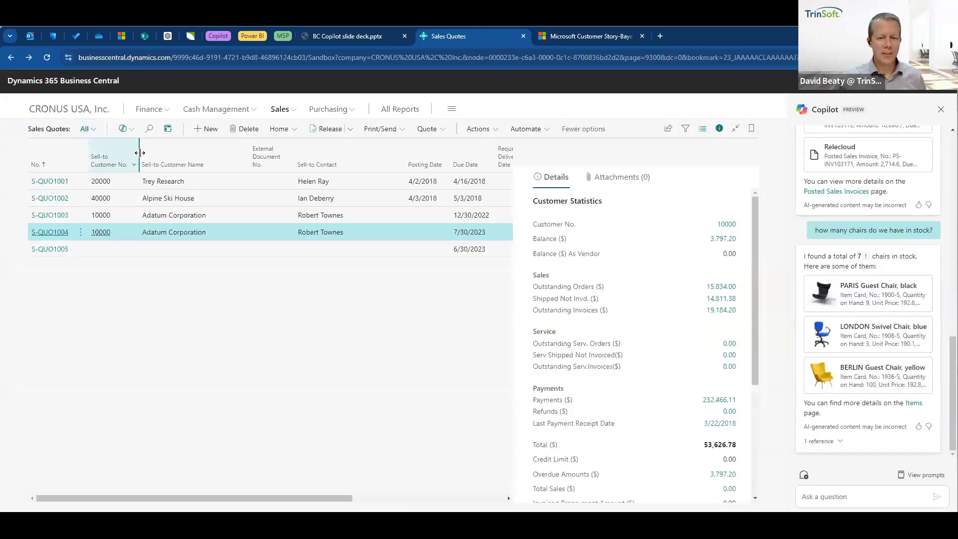
click(942, 109)
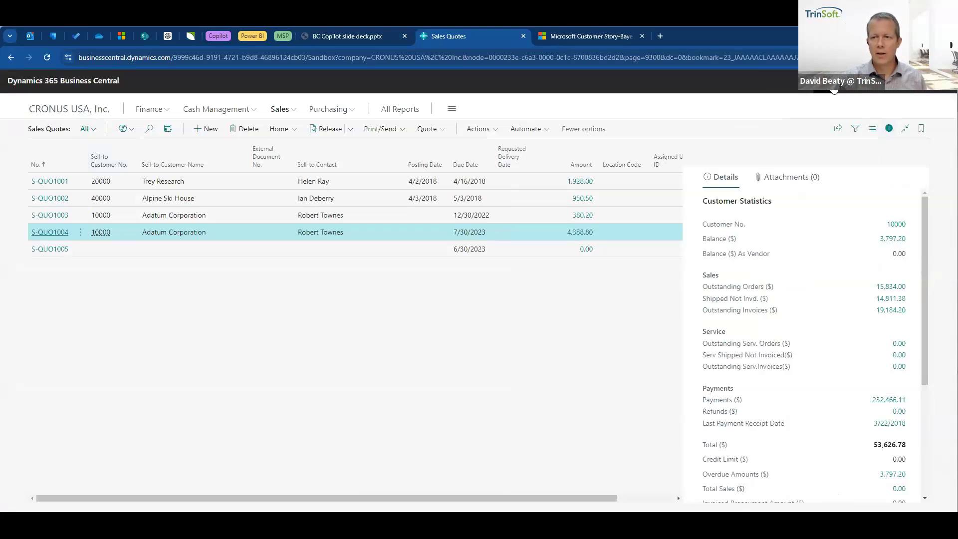
click(826, 81)
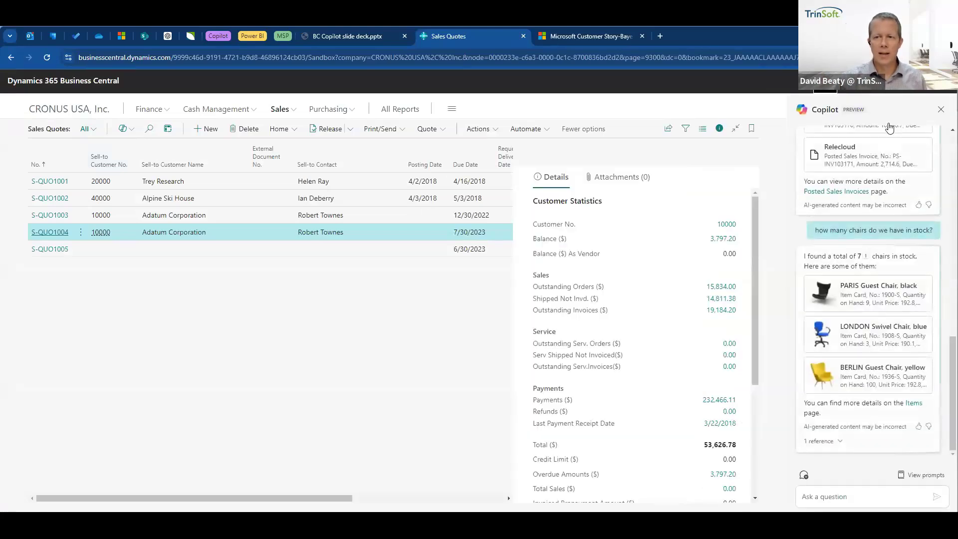
click(941, 109)
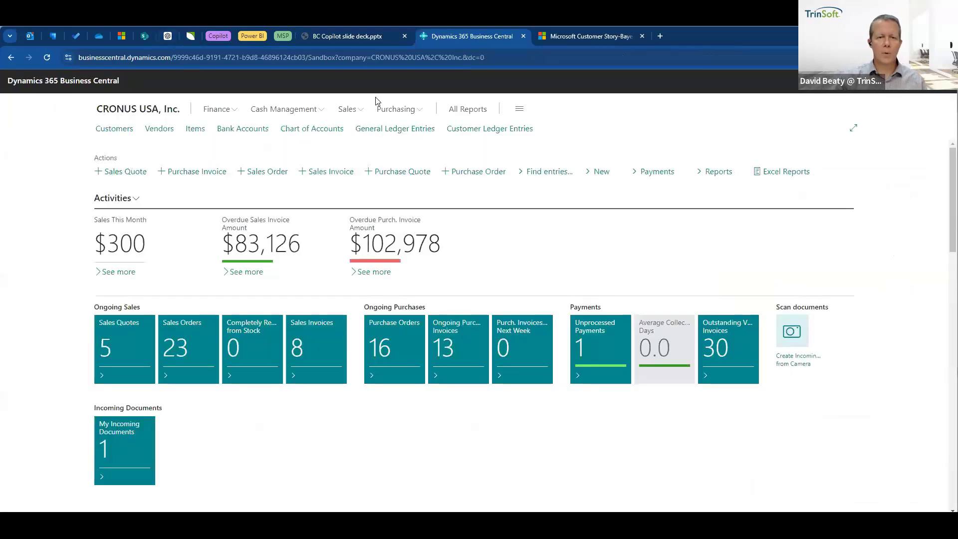
Start a Copilot analysis of the purchase invoices list with the prompt "summarize by vendor name"
click(383, 110)
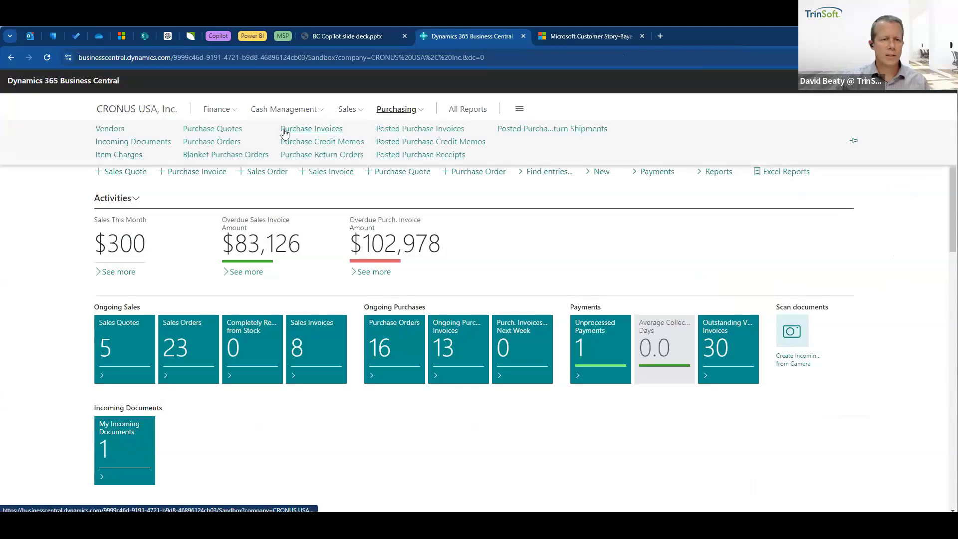
click(341, 172)
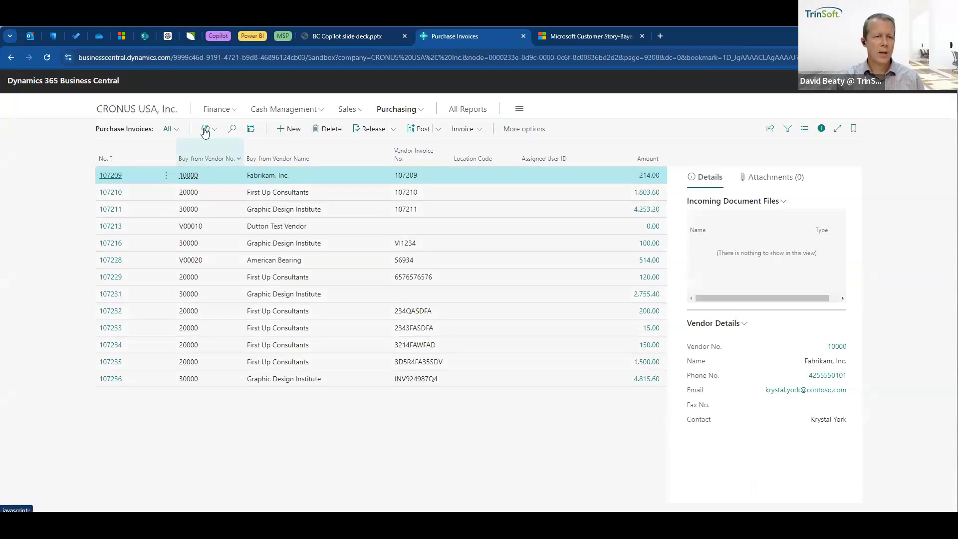
click(218, 153)
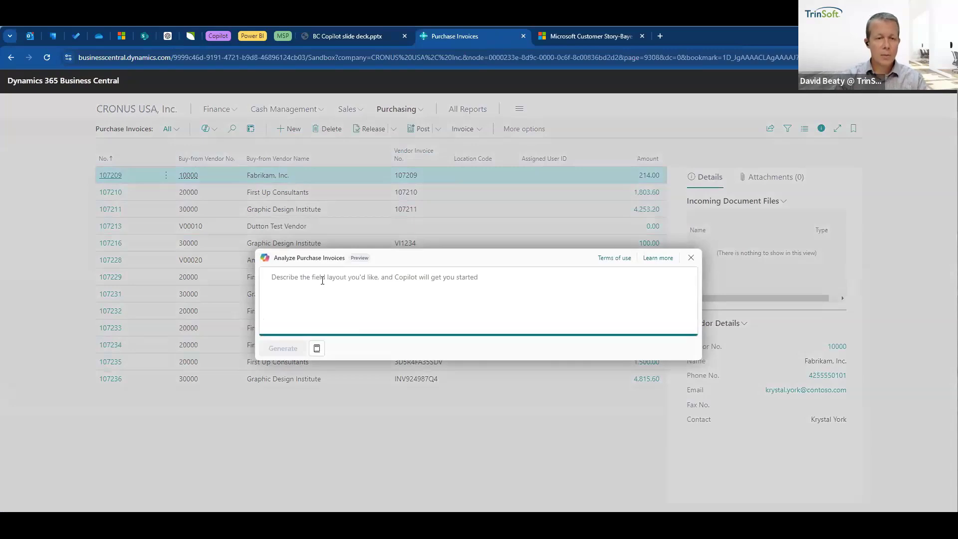
text(summarize)
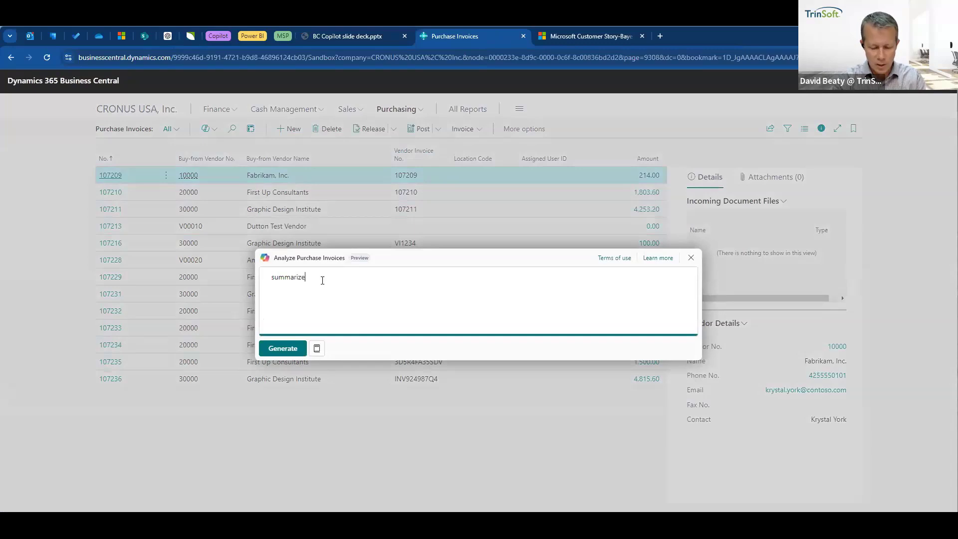
text( by vendor name)
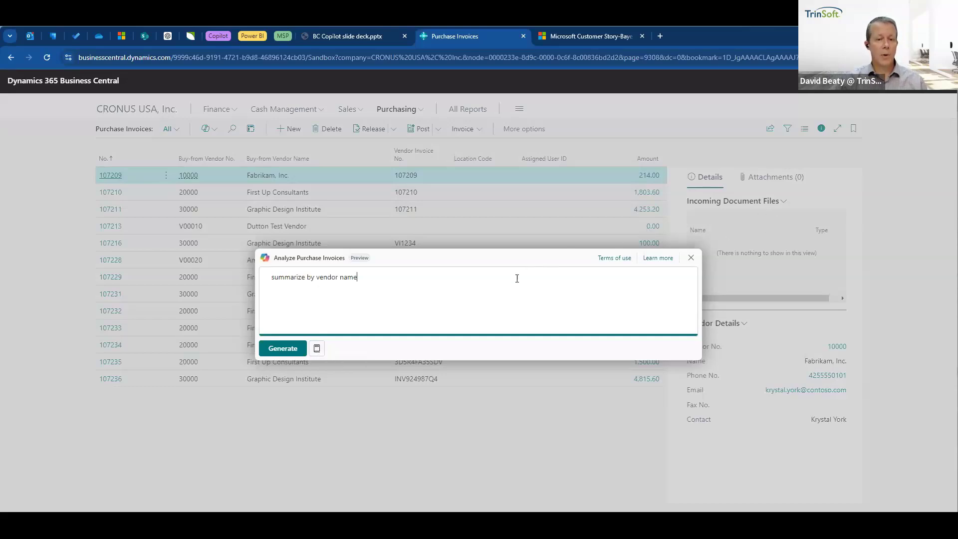
Look through the prompt guide's Add structure, Sort and filter, and Adjust layout categories for the analysis
click(317, 349)
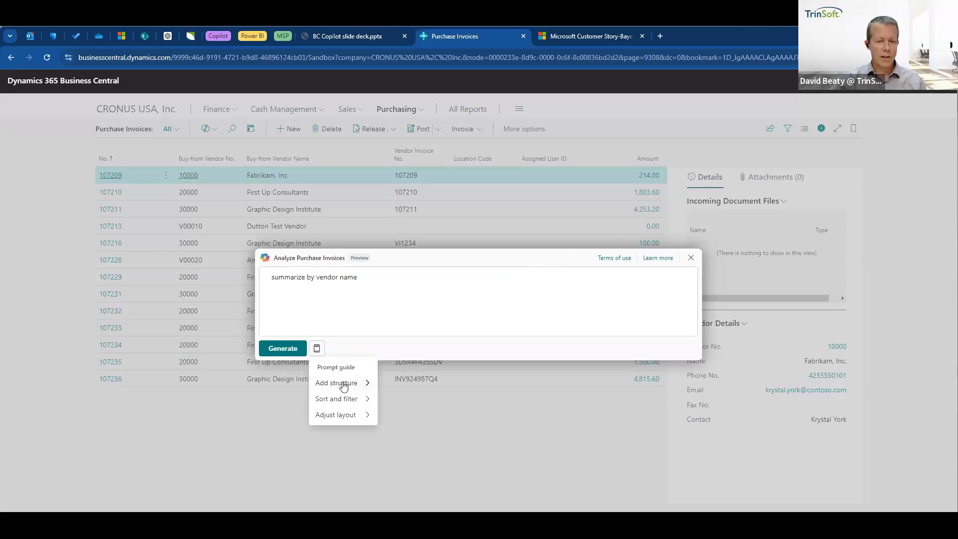
mouse_move(344, 387)
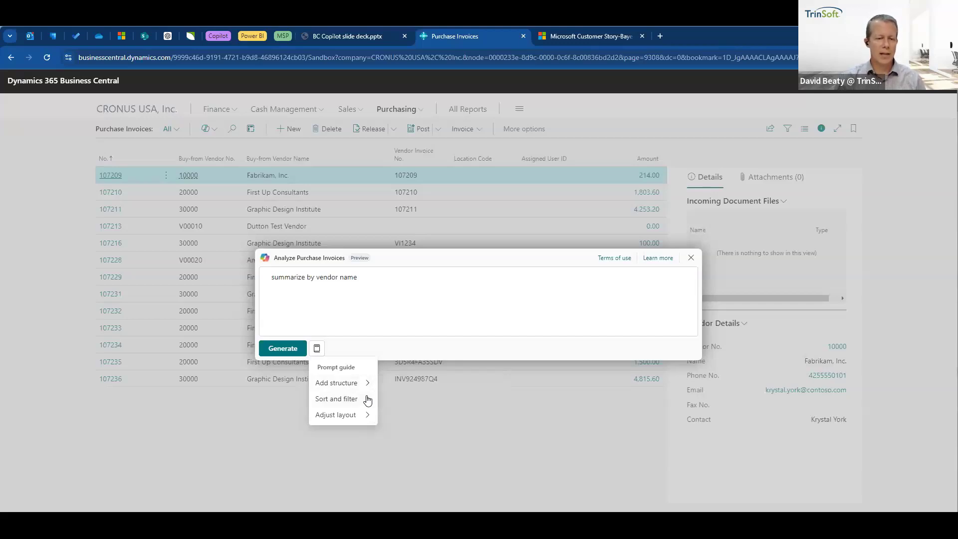
mouse_move(359, 402)
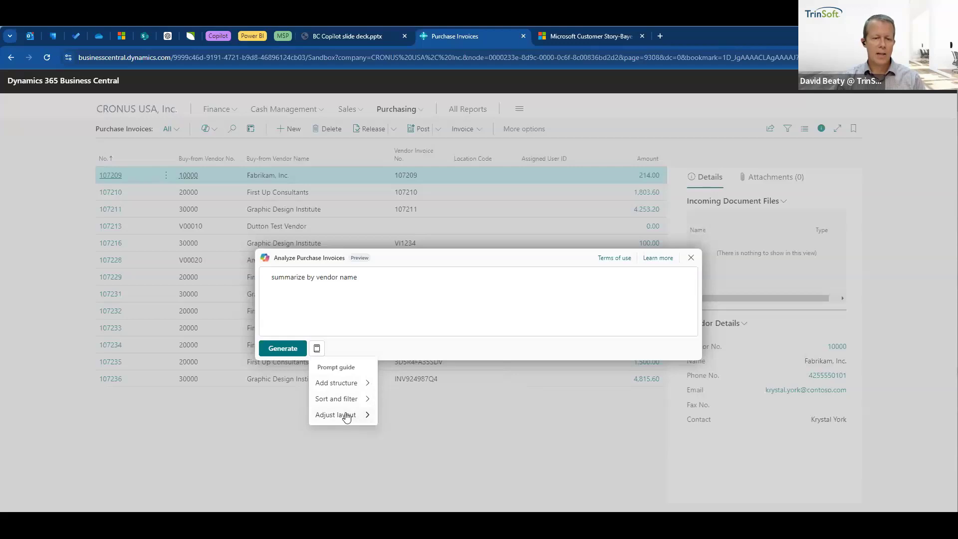
mouse_move(348, 417)
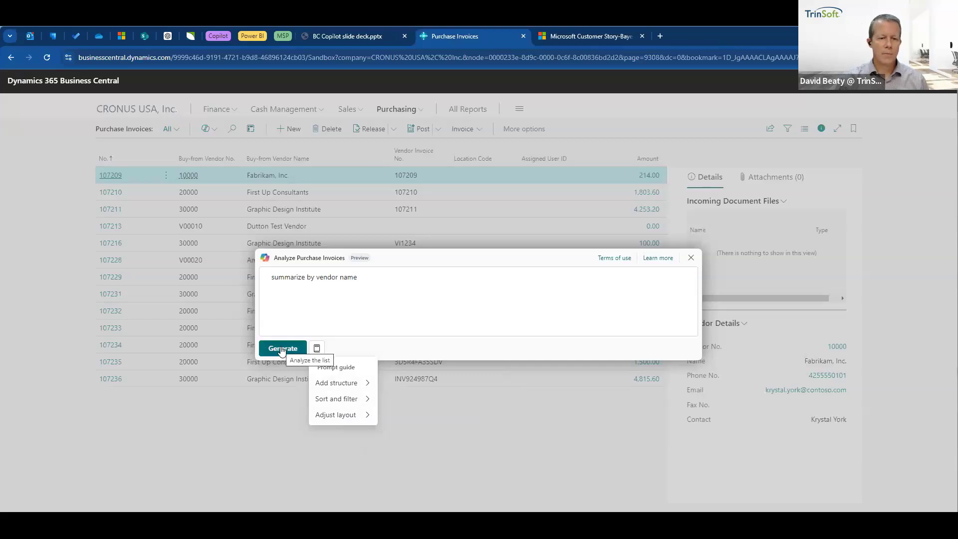
click(339, 348)
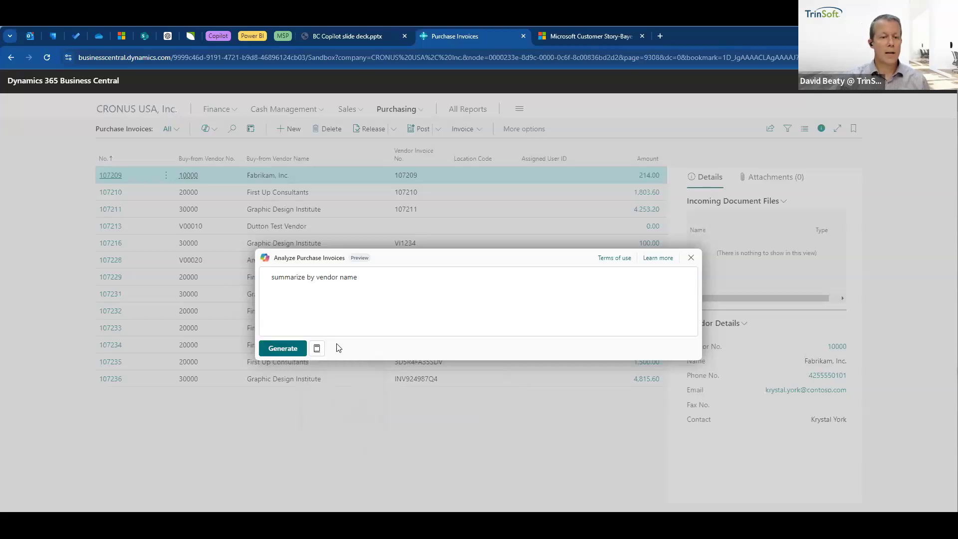
Generate the purchase invoice analysis by vendor name and expand the First Up Consultants group
click(294, 351)
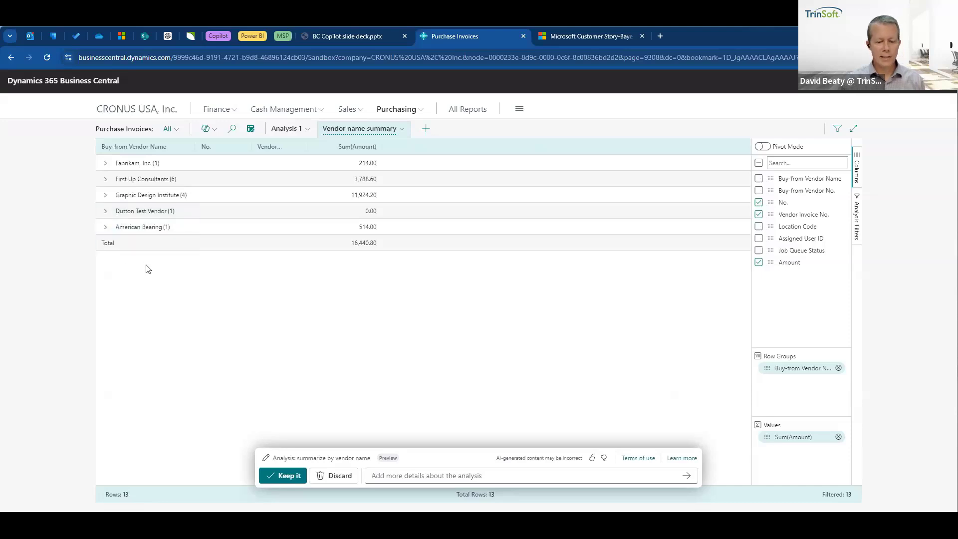
click(106, 180)
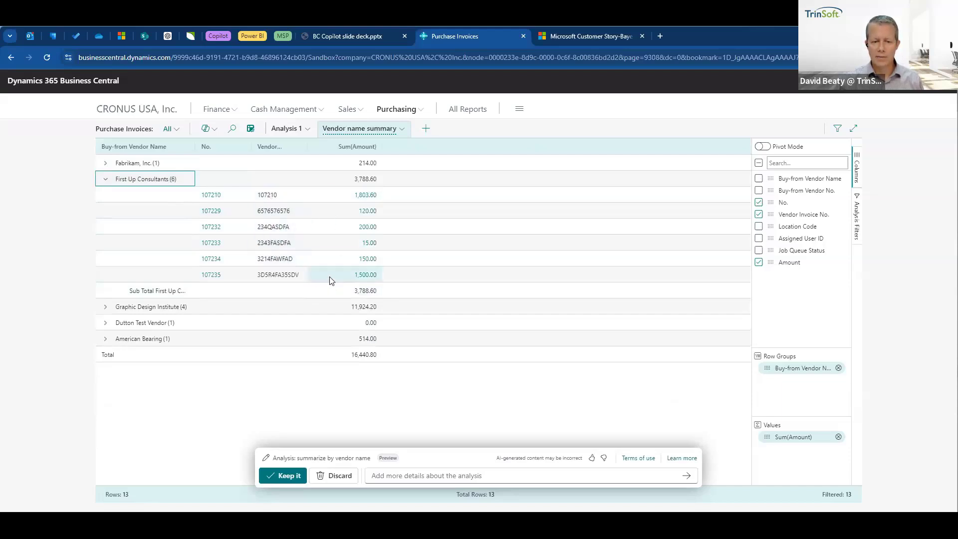
triple_click(415, 458)
click(432, 454)
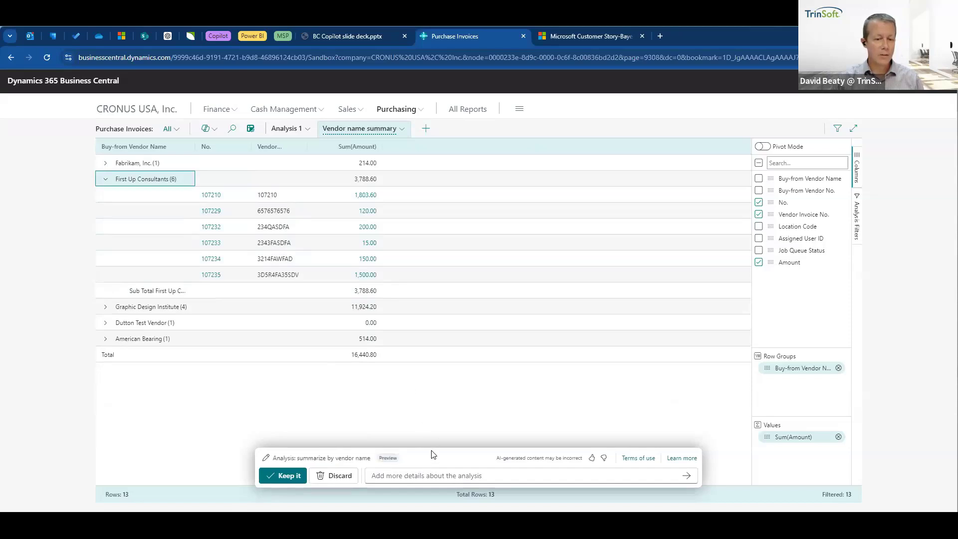
Refine the vendor analysis with the added detail "over $100", and keep it after expanding the Graphic Design Institute group
click(430, 475)
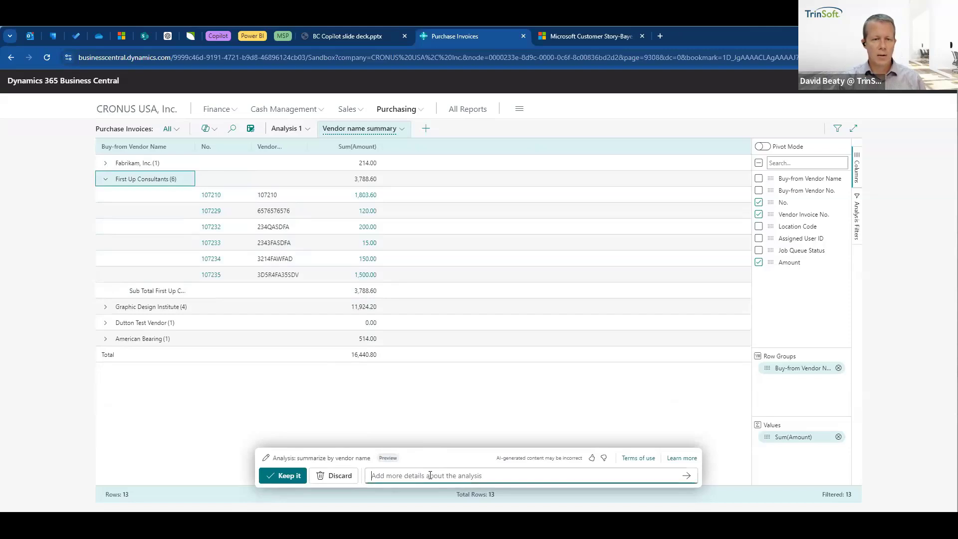
text(over $100)
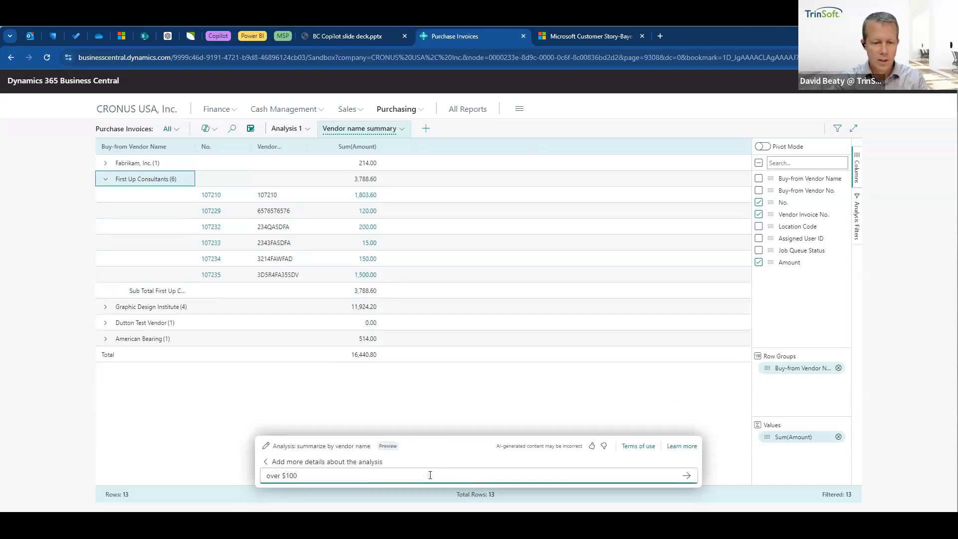
key(Return)
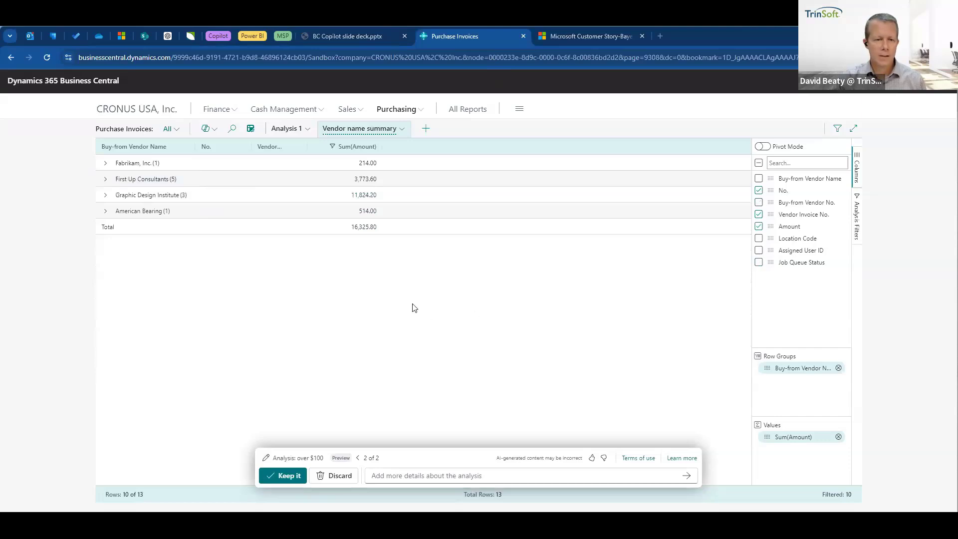
click(106, 197)
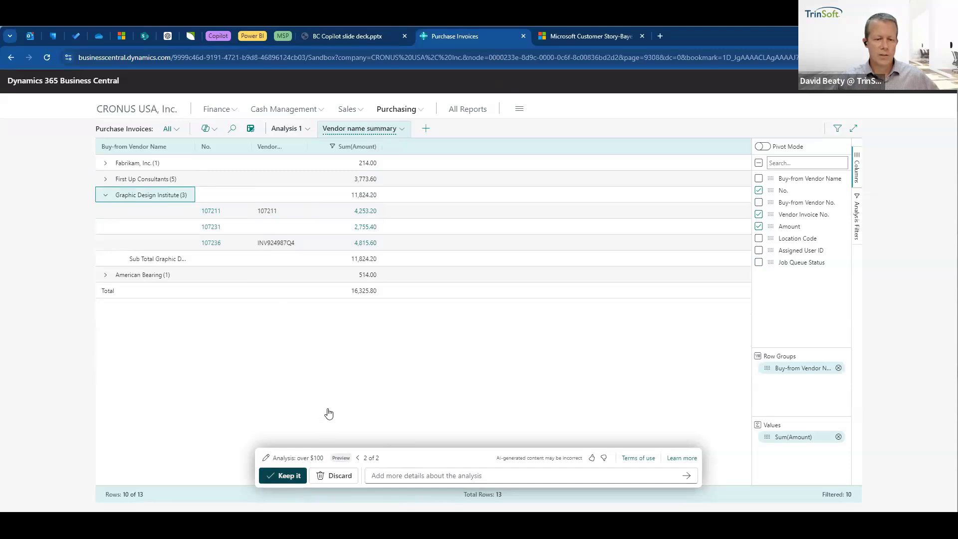
click(339, 476)
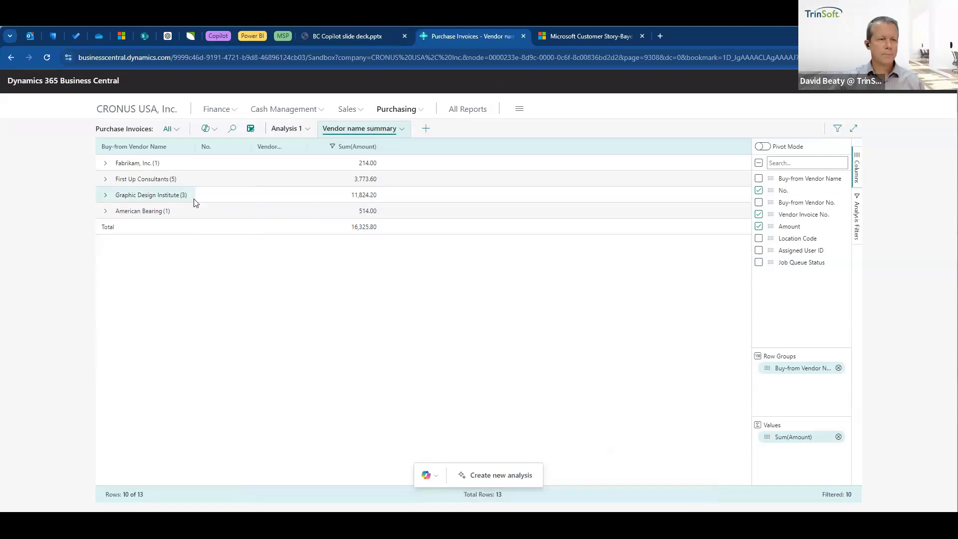
Return to the home page and open the Sales Orders list in analysis mode
click(119, 110)
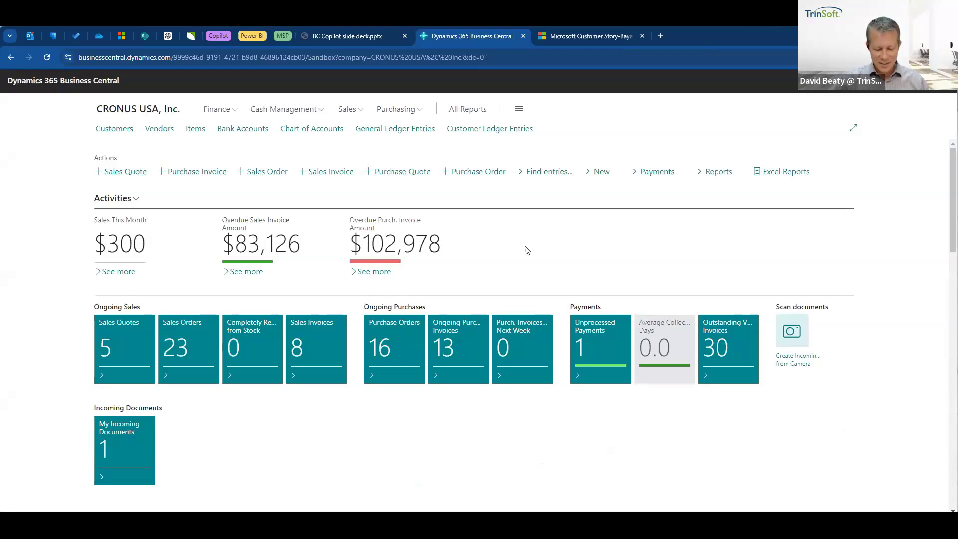
click(348, 109)
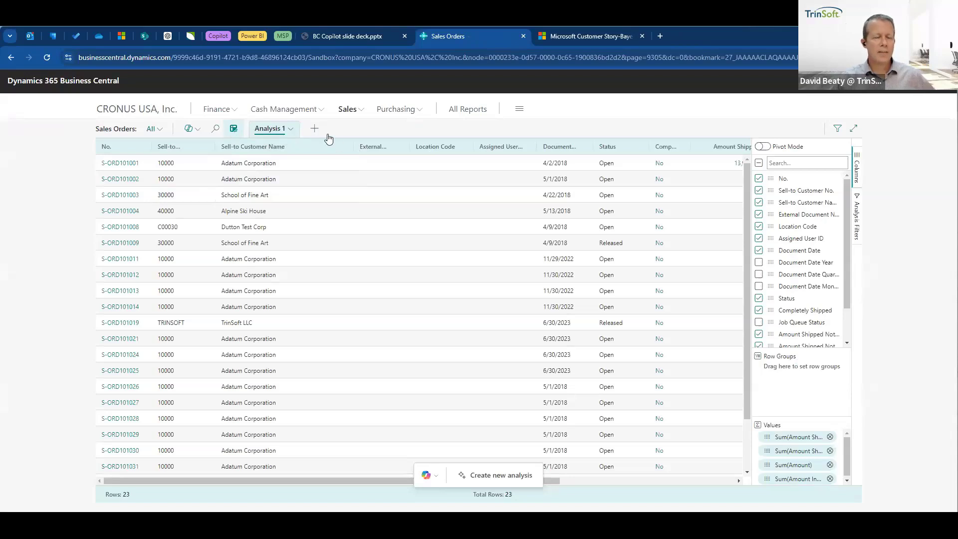
Leave analysis mode and prepare a Copilot analysis of the sales orders with the prompt "show me all the open orders from the adatum corporation"
click(233, 129)
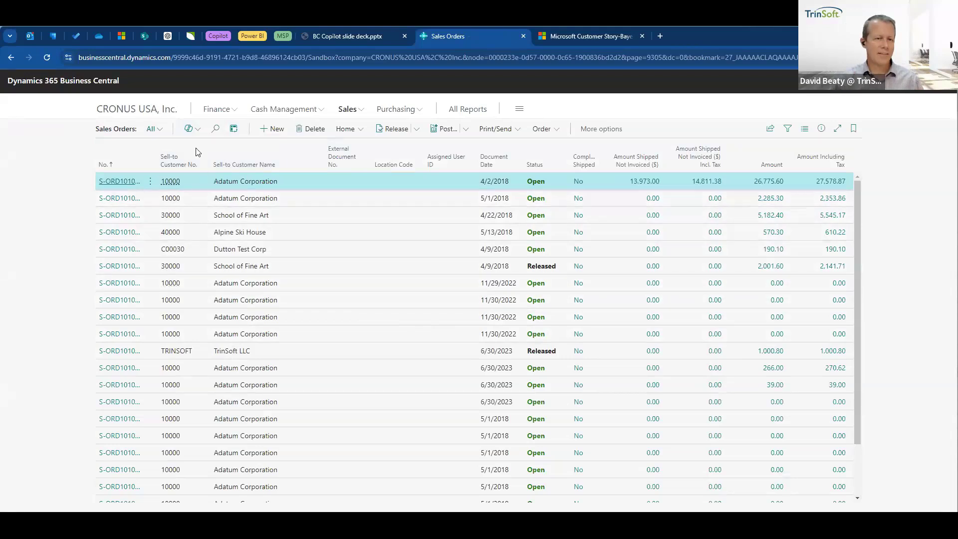
click(187, 130)
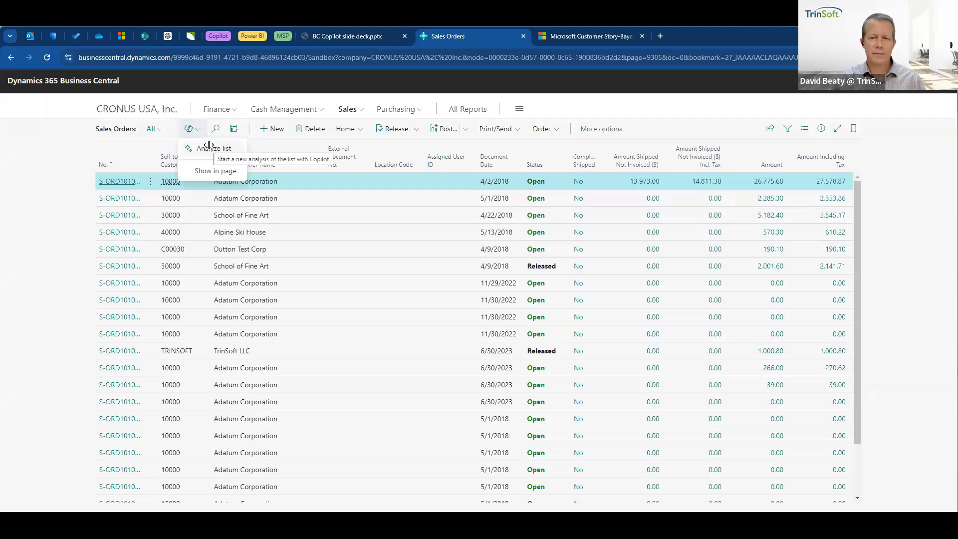
click(210, 148)
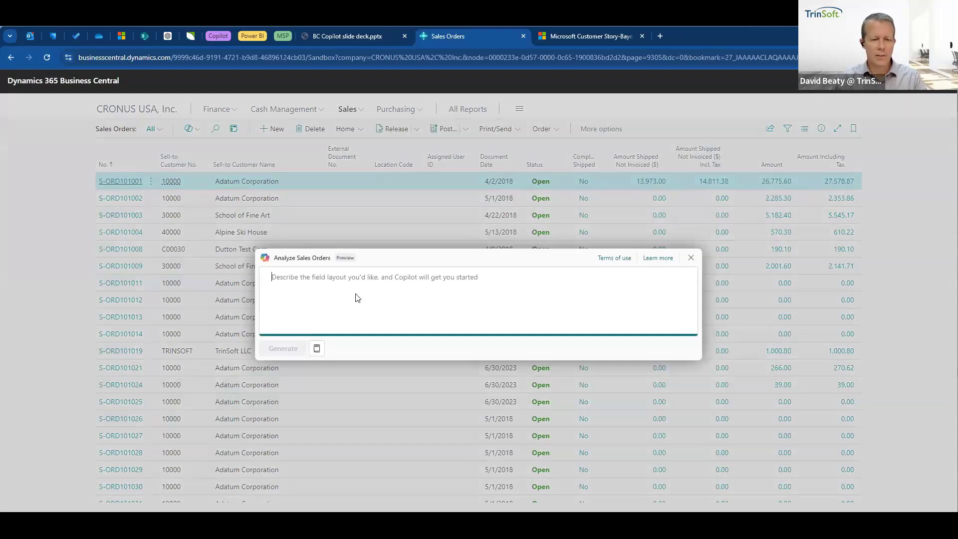
text(show me all the open orders from the adatum corporation)
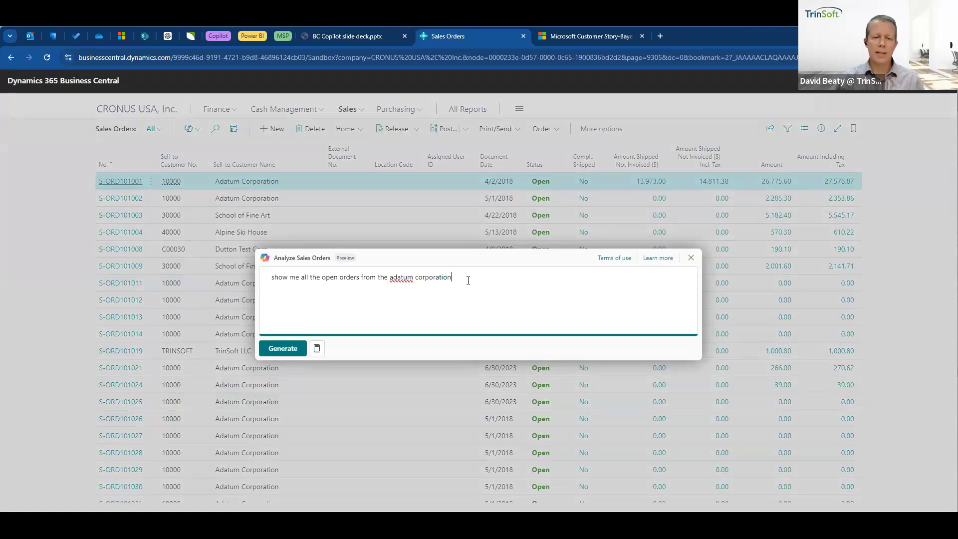
Check the prompt guide's Add structure suggestions, close the guide, and generate the sales order analysis from the entered prompt
click(318, 349)
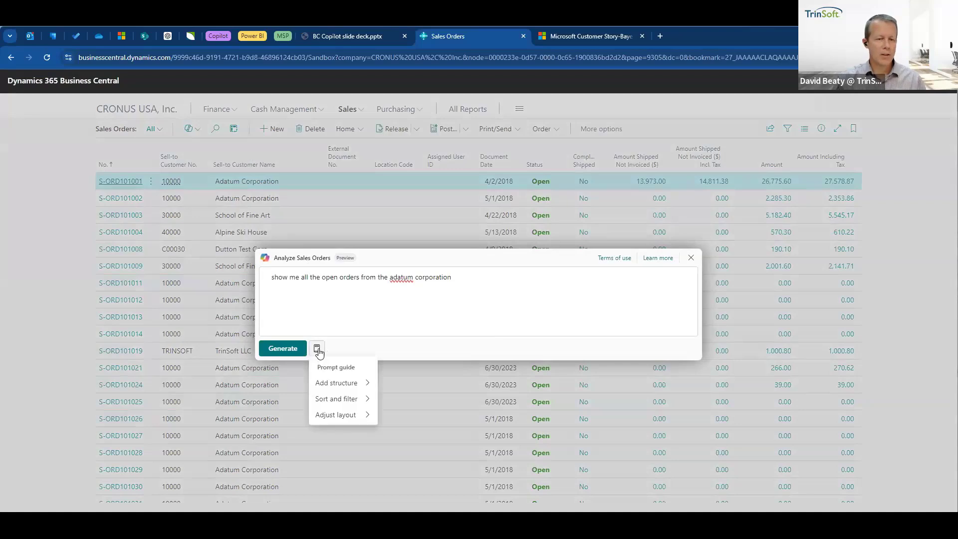
mouse_move(363, 389)
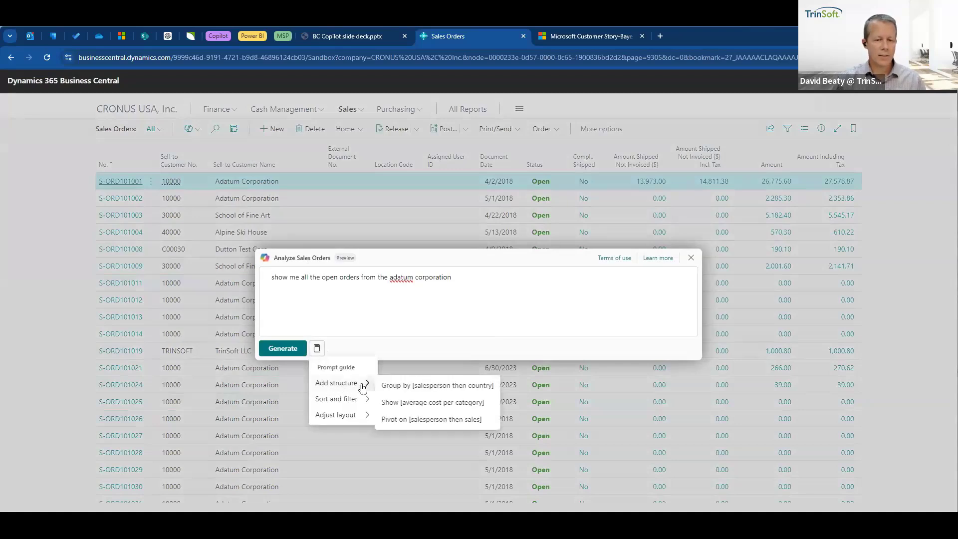
click(358, 314)
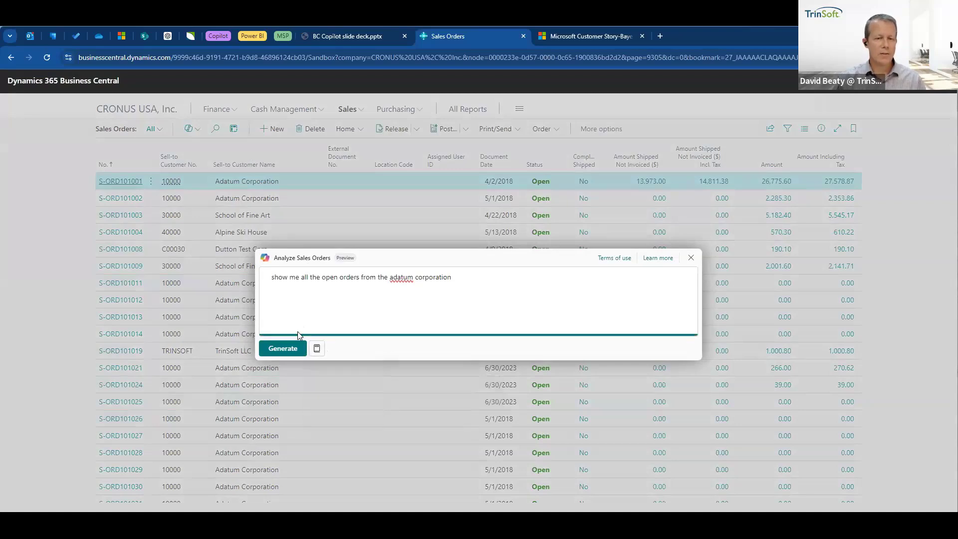
click(292, 349)
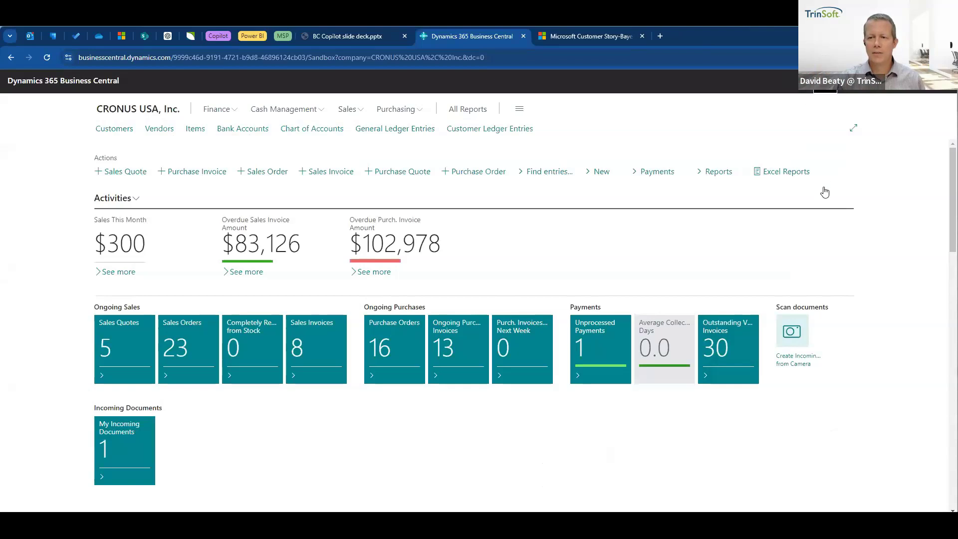
Open the Copilot chat from the home page and look at its prompt guide's Find, Explain and Guide categories
key(alt+F2)
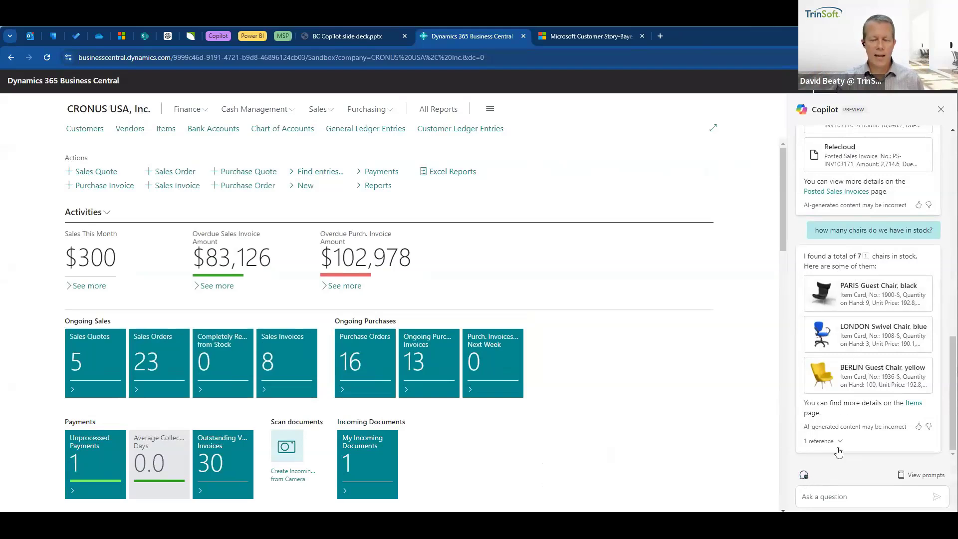
click(902, 478)
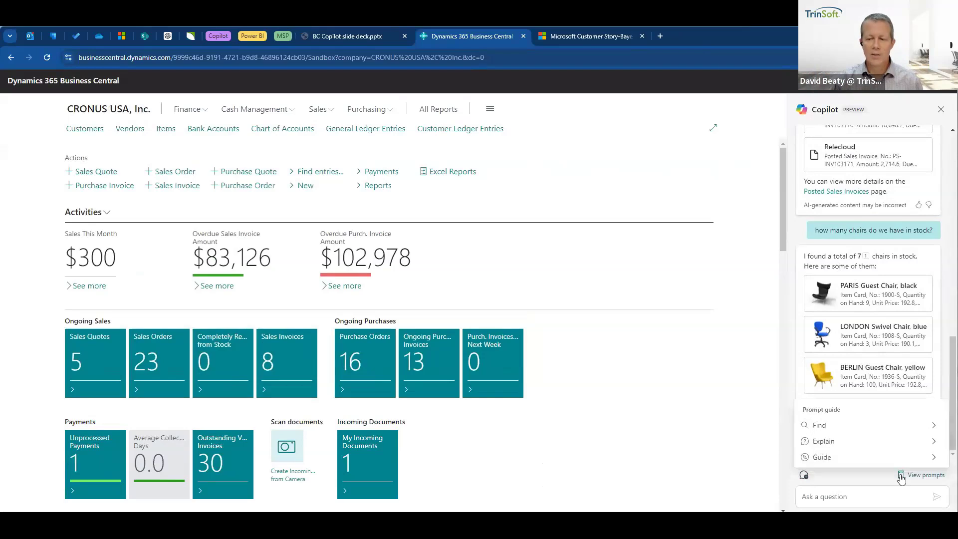
click(898, 429)
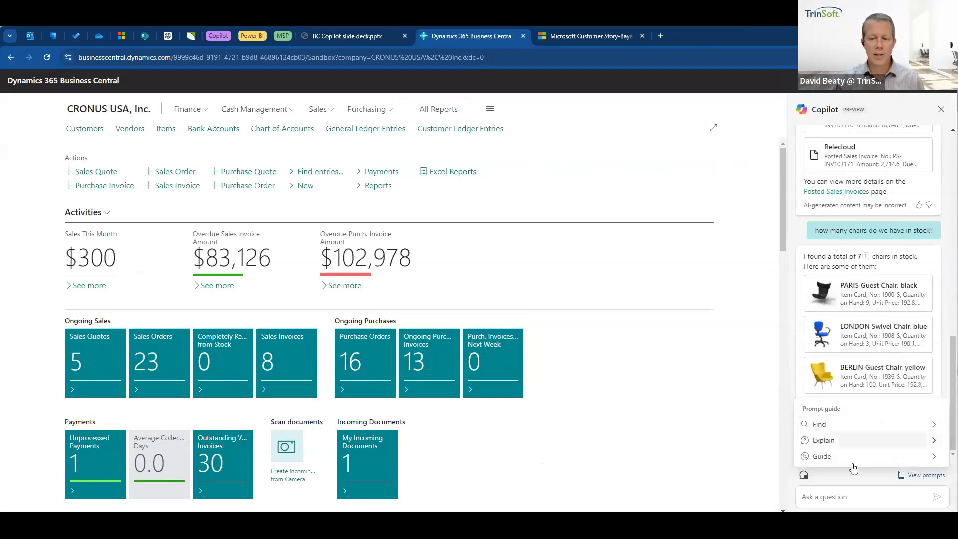
click(854, 481)
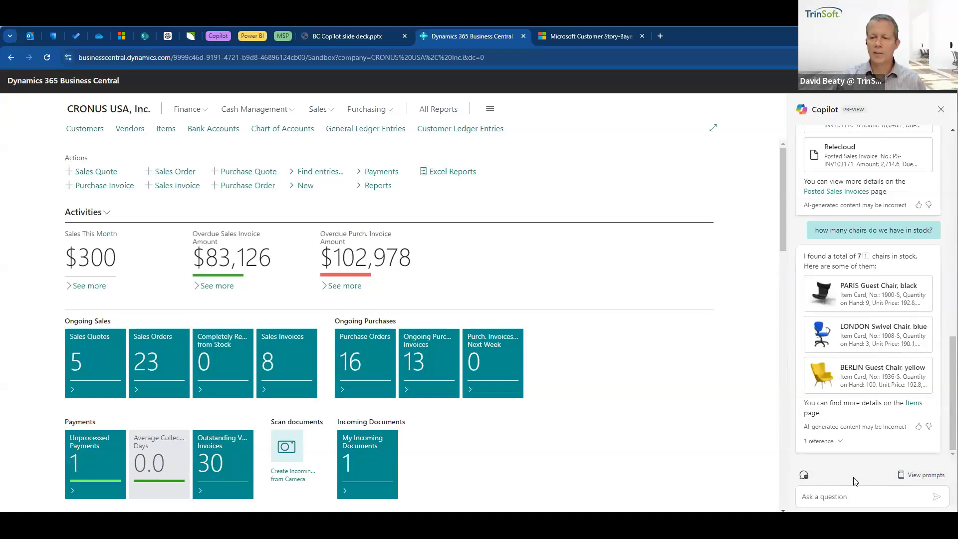
click(837, 503)
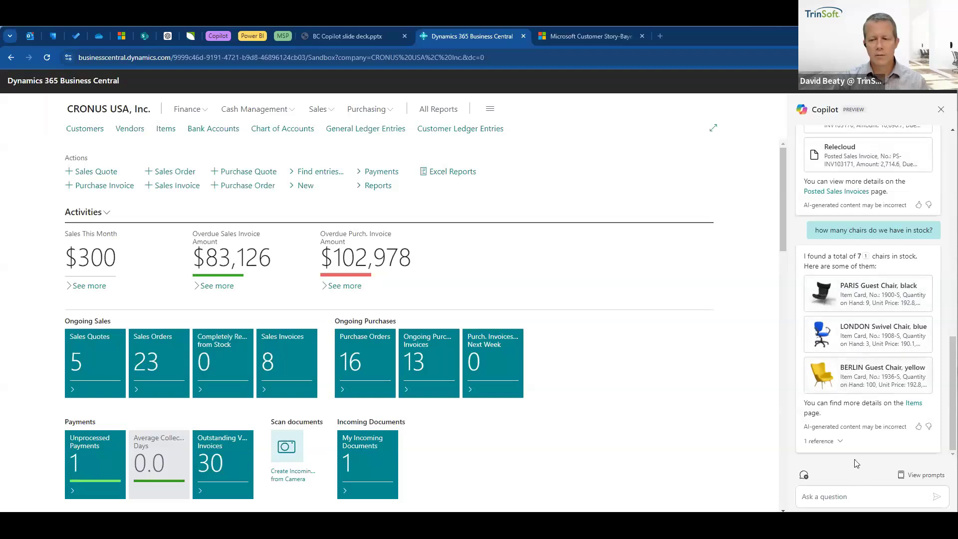
click(849, 499)
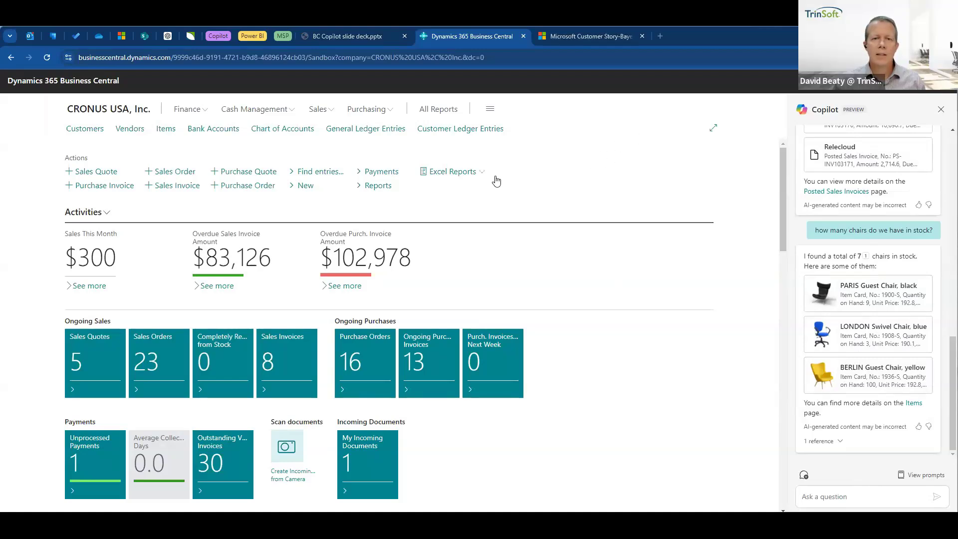
Switch to the BC Copilot slide deck in PowerPoint
click(362, 38)
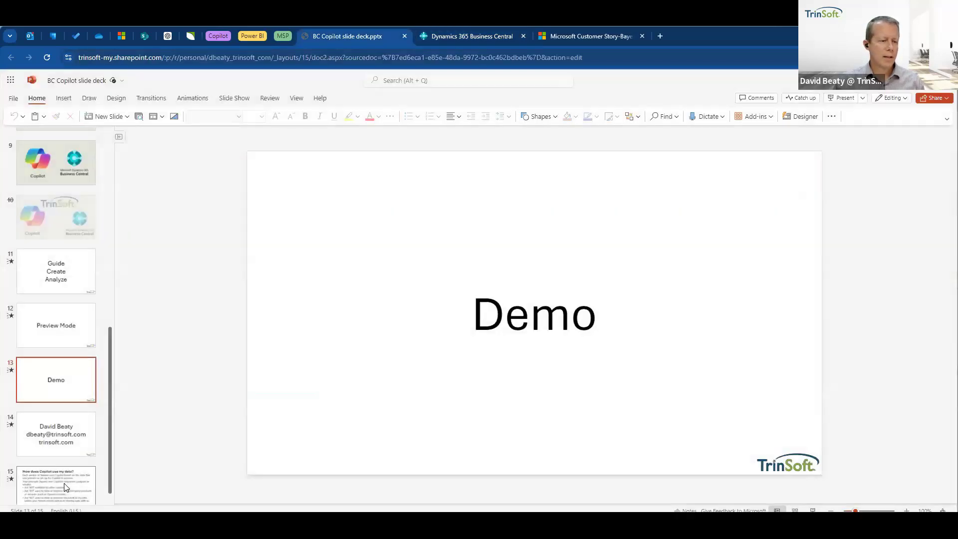